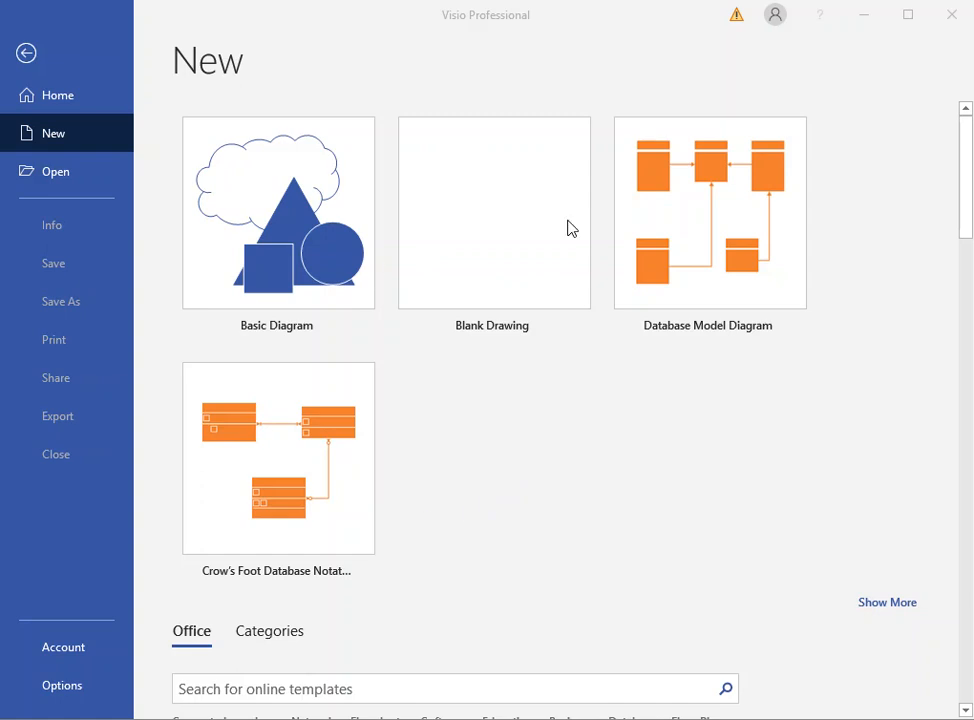
Create a new drawing from the Crow's Foot Database Notation template with US Units.
left_click(57, 133)
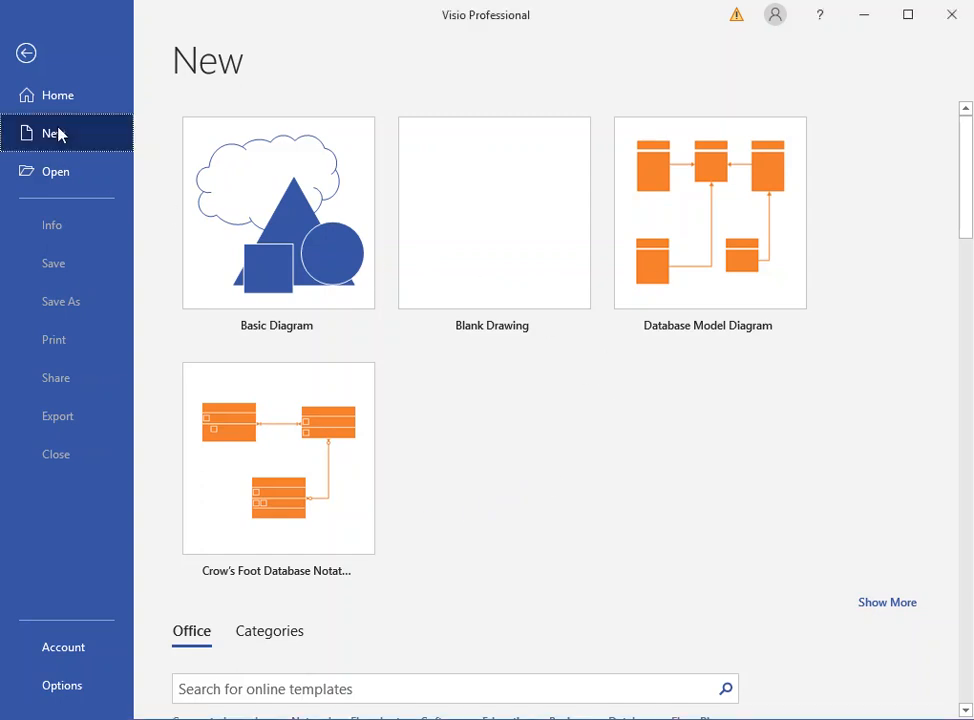
left_click(308, 477)
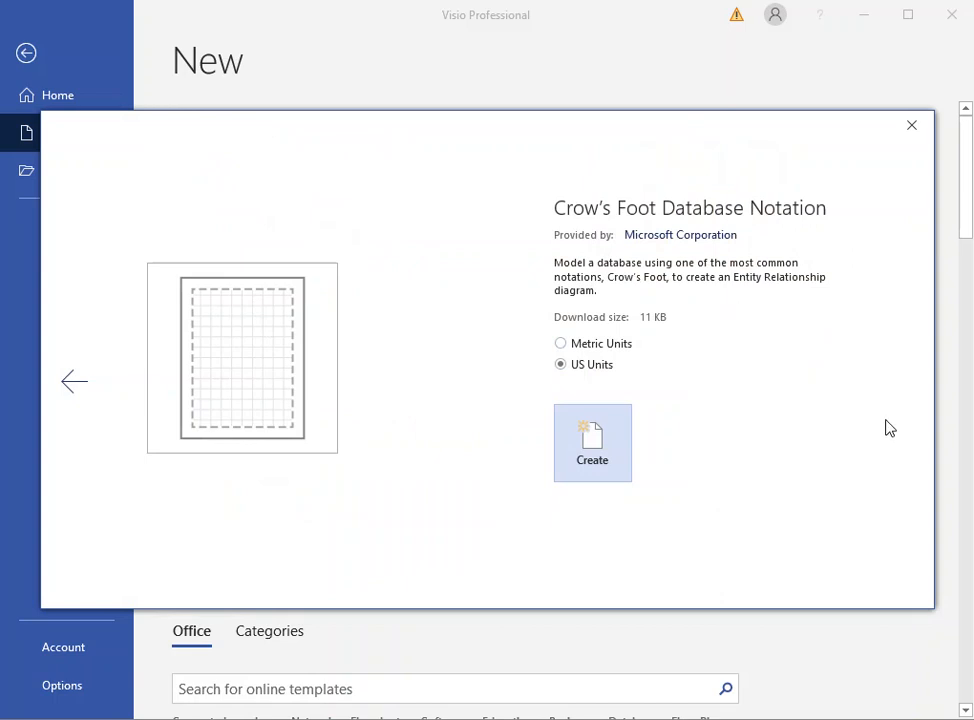
left_click(603, 470)
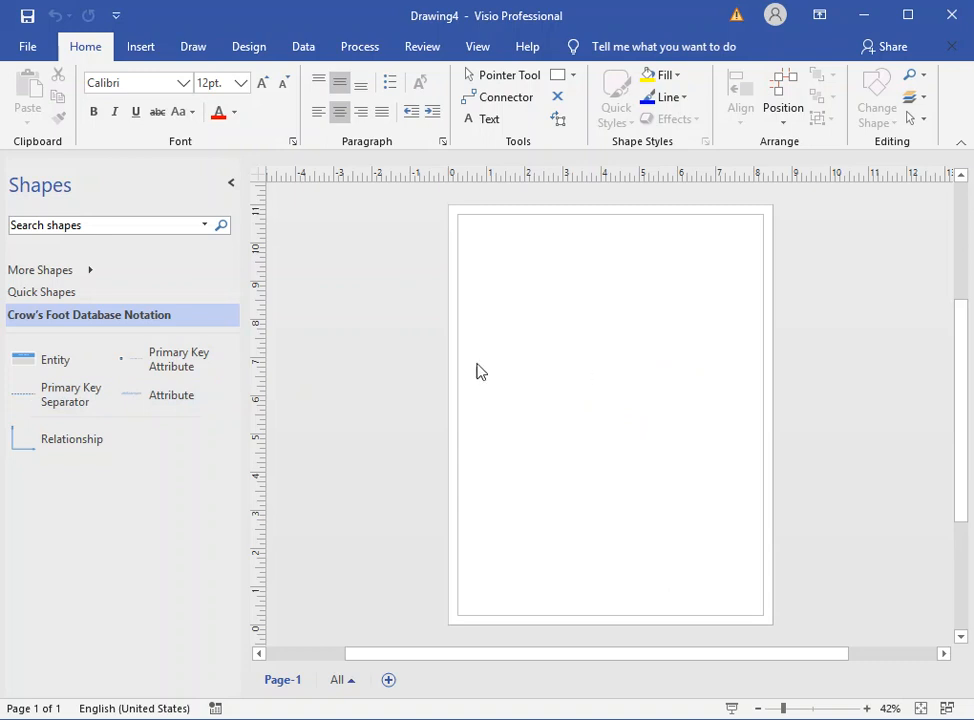
Place three Entity shapes on the page: two side by side near the top and one below the second.
left_click_drag(52, 361, 524, 282)
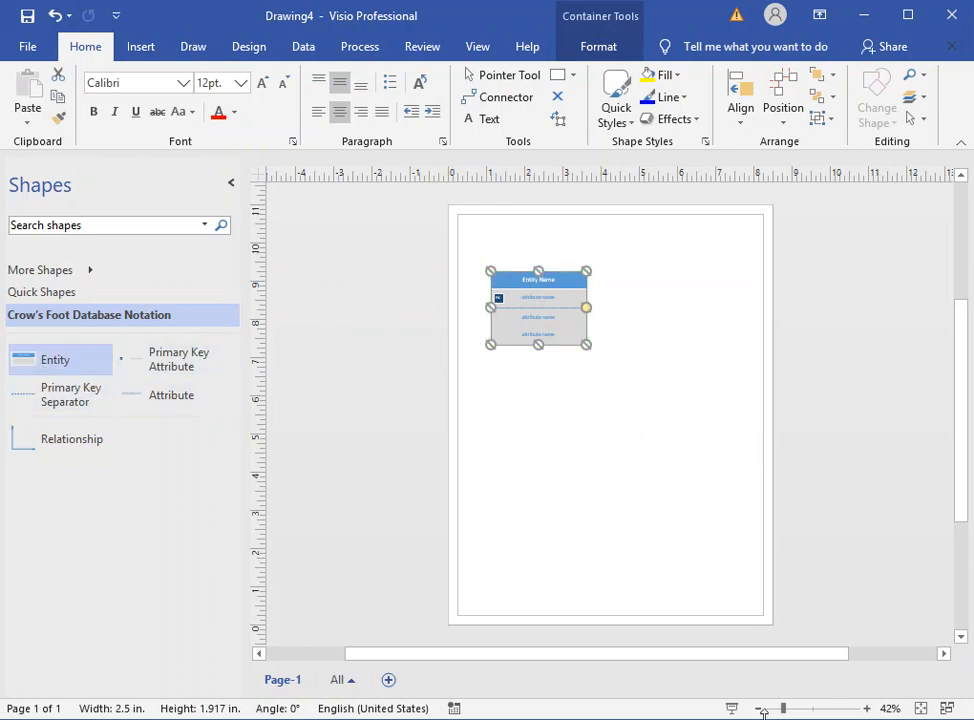
mouse_move(783, 708)
left_mouse_down()
mouse_move(817, 709)
mouse_move(792, 709)
left_mouse_up()
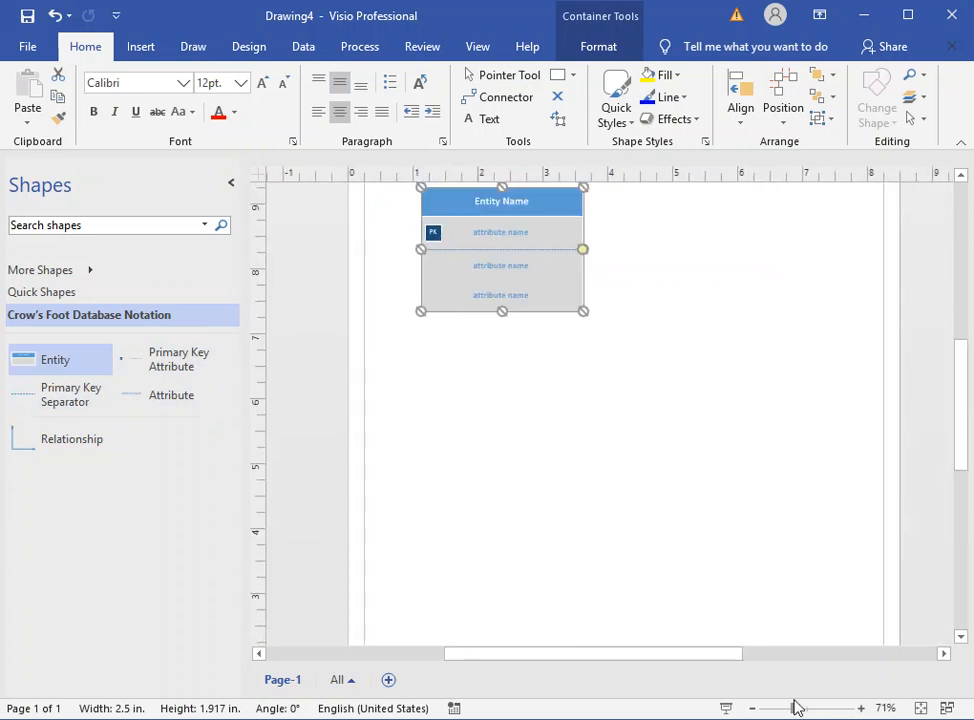
left_click_drag(702, 453, 668, 552)
left_click_drag(962, 448, 959, 426)
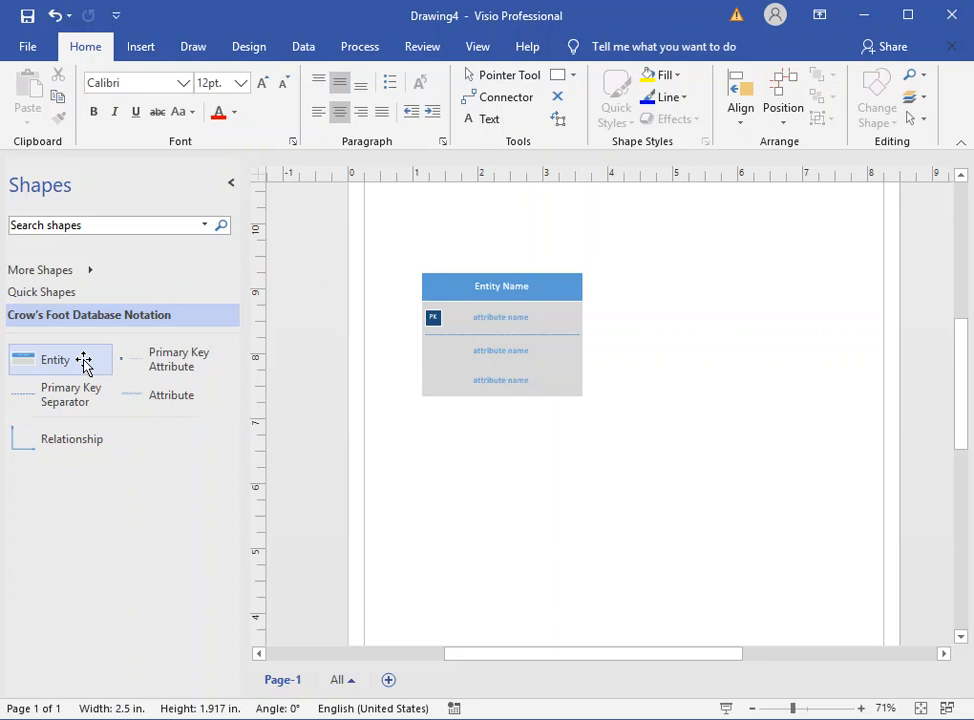
left_click_drag(84, 362, 760, 306)
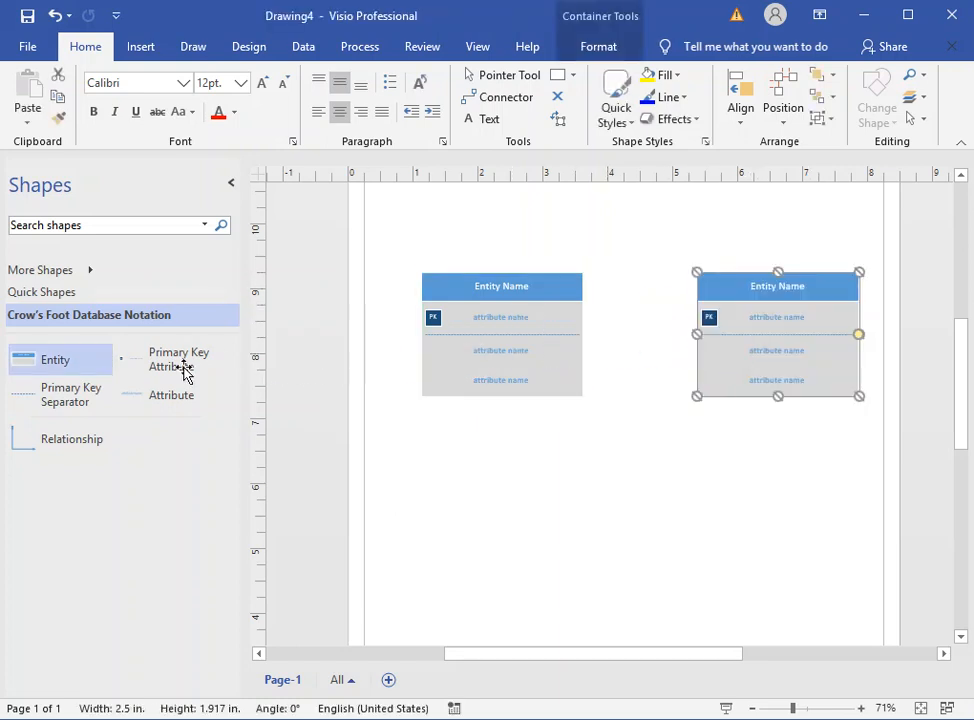
left_click_drag(70, 368, 766, 502)
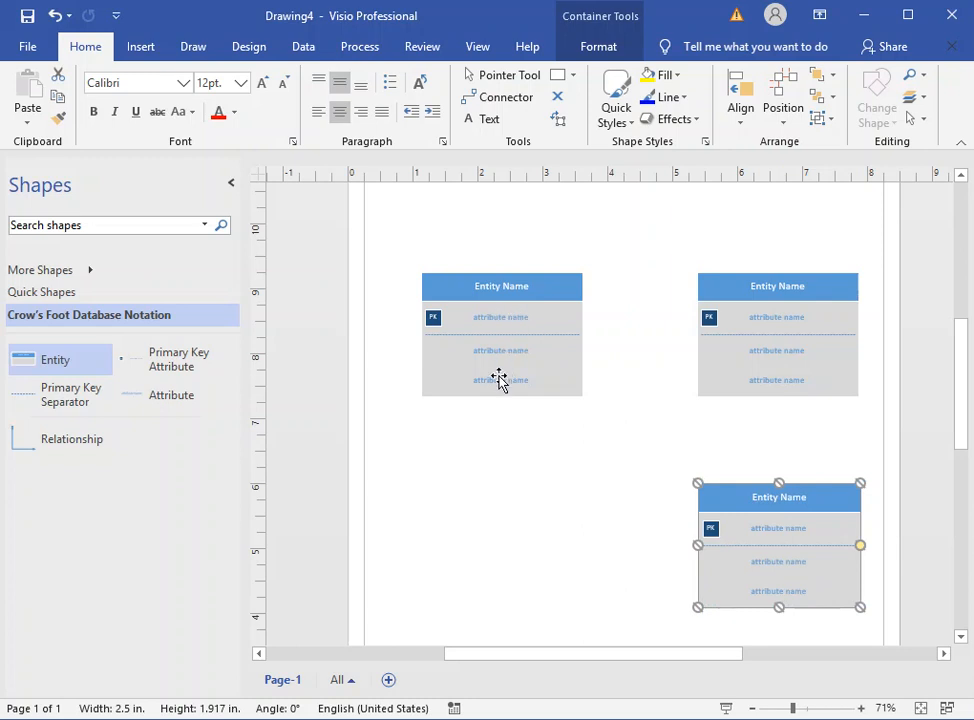
Name the first entity Student and its primary key attribute student_num.
left_click(515, 288)
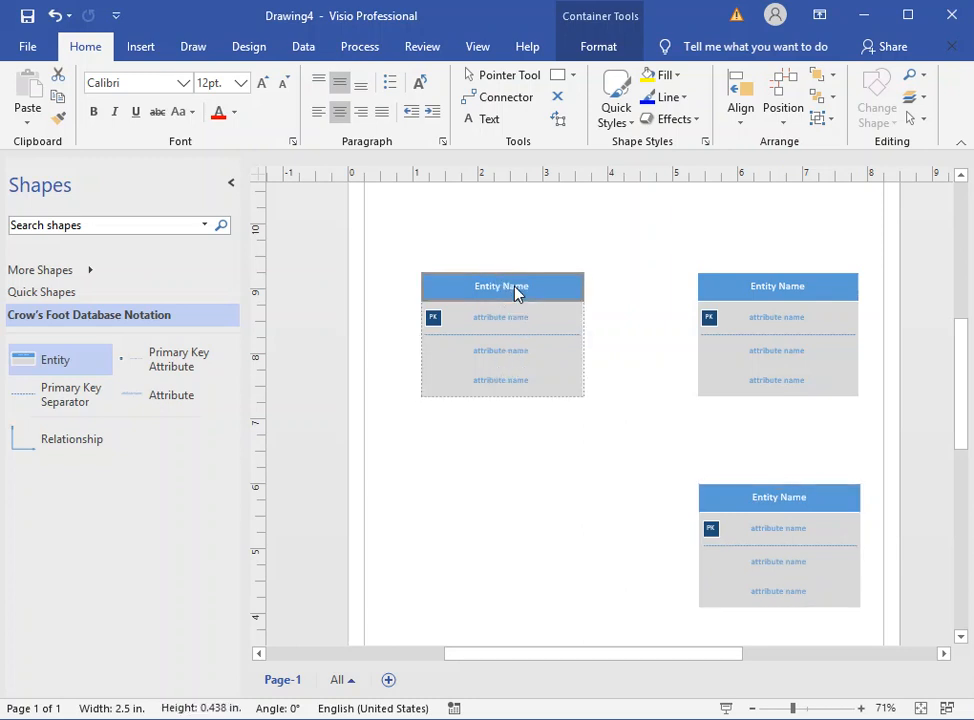
type("Student")
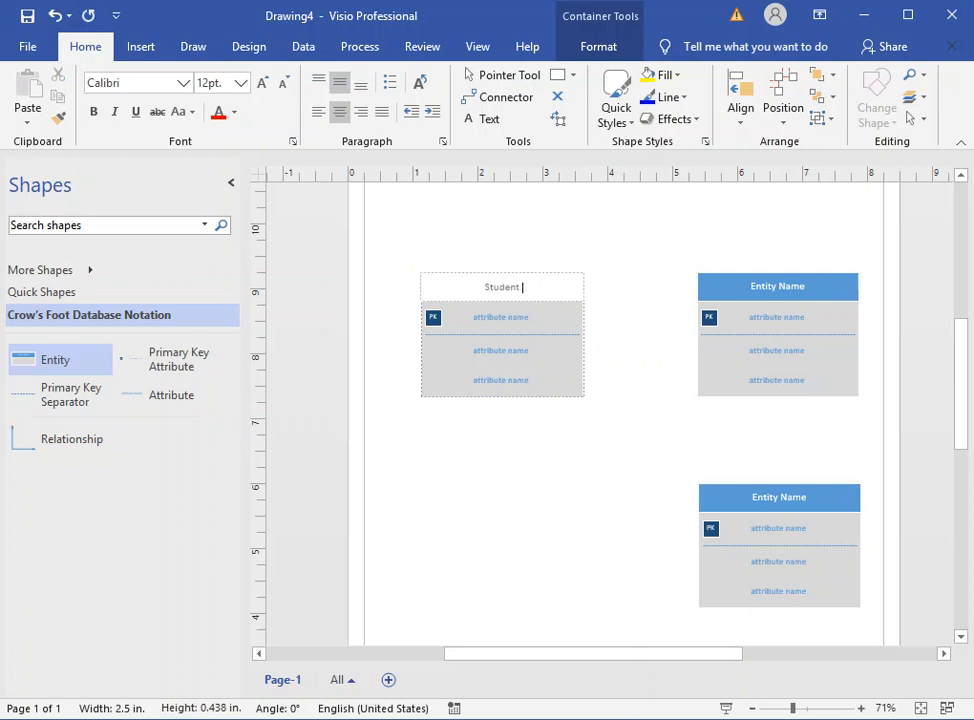
key("Return")
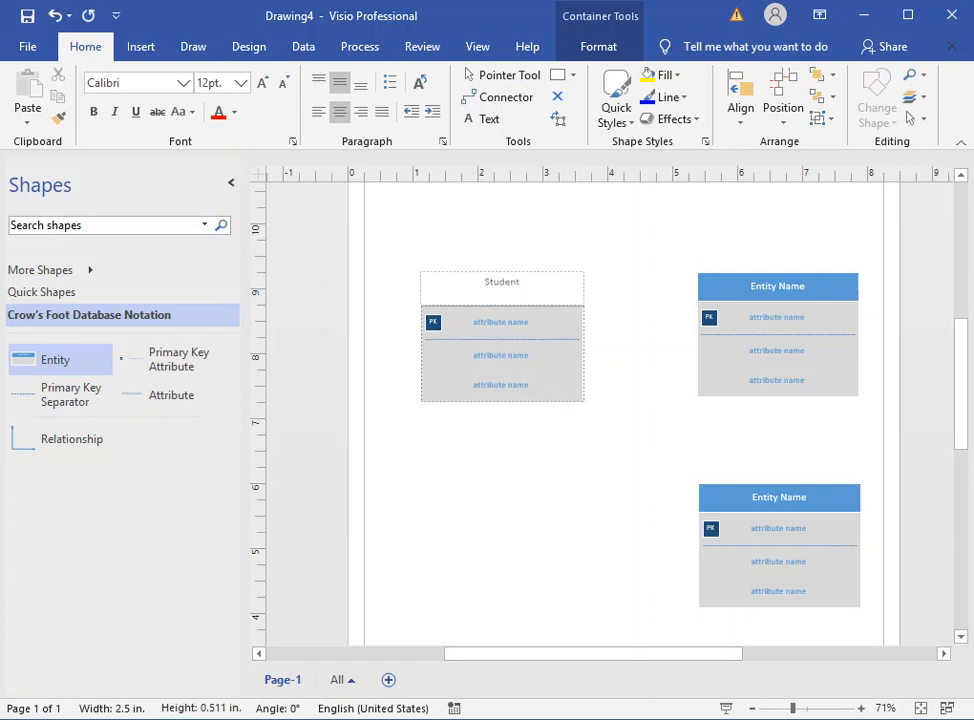
key("BackSpace")
left_click(537, 498)
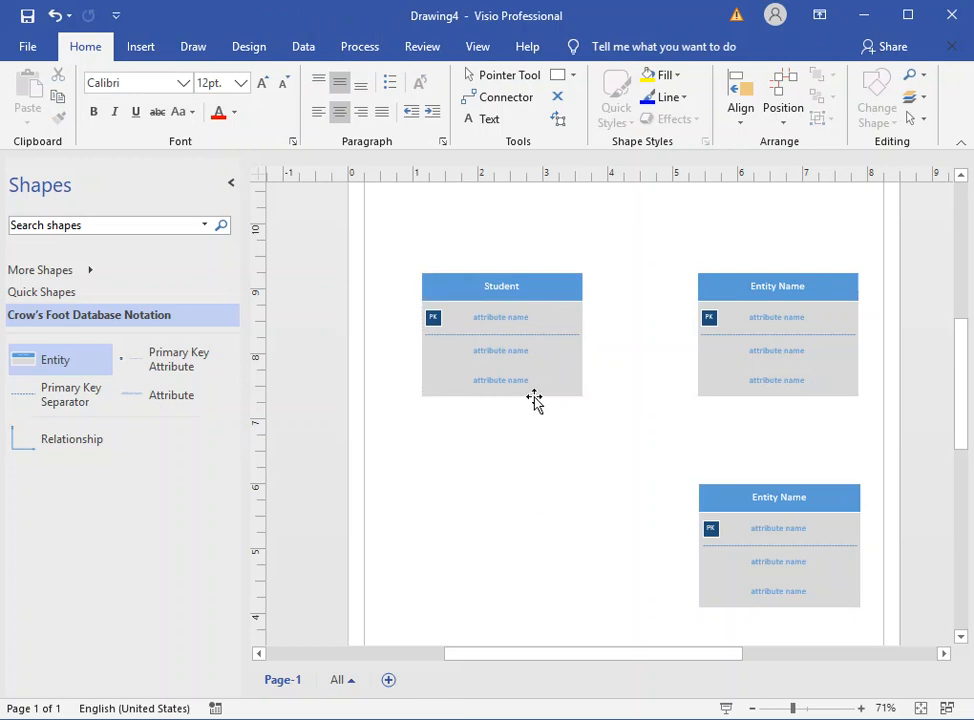
double_click(498, 317)
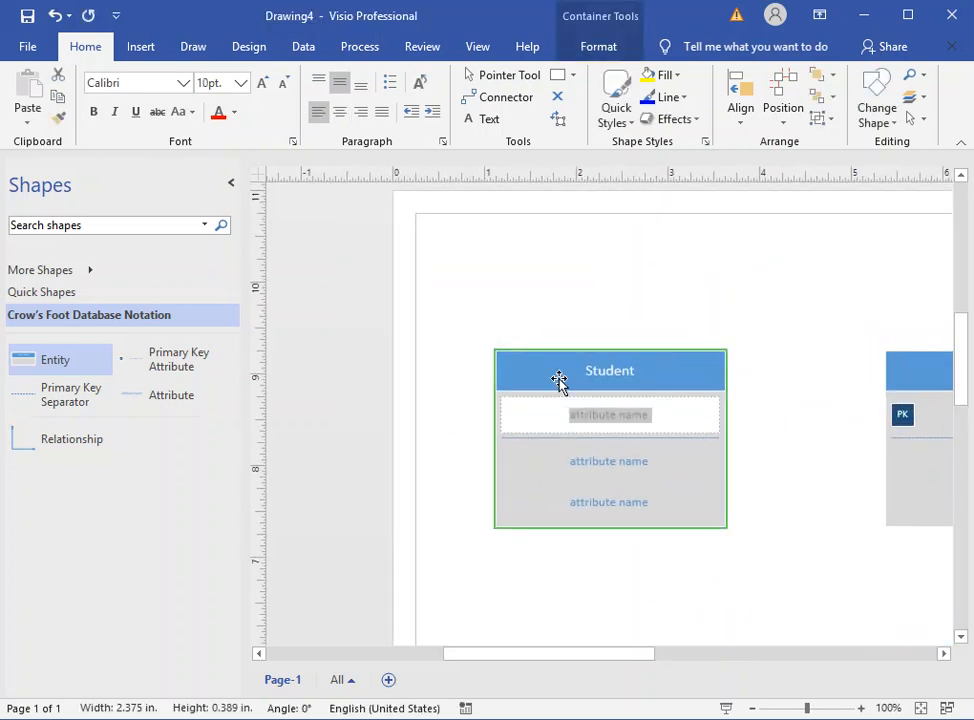
type("suden")
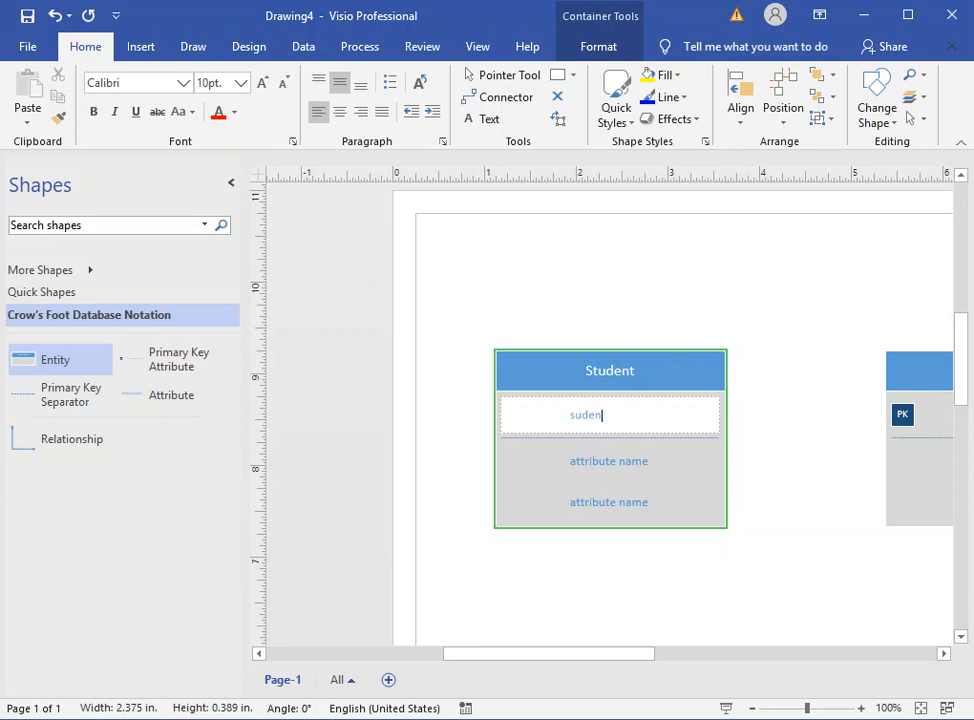
type("tudent_num")
Name the two non-key attributes of the Student entity student_fname and student_lname.
double_click(633, 465)
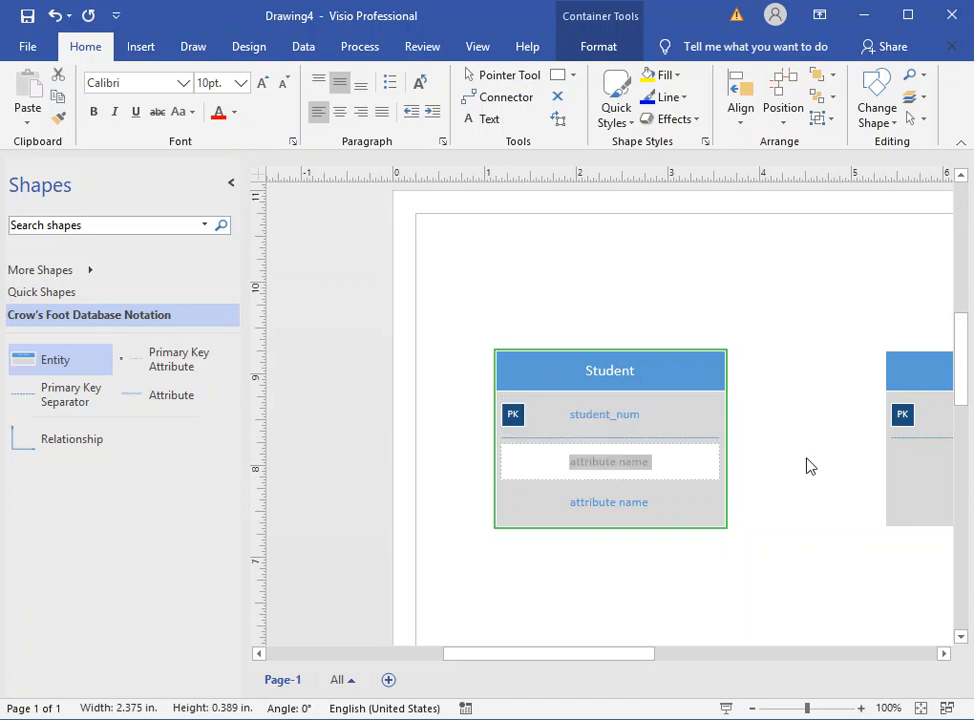
type("student_")
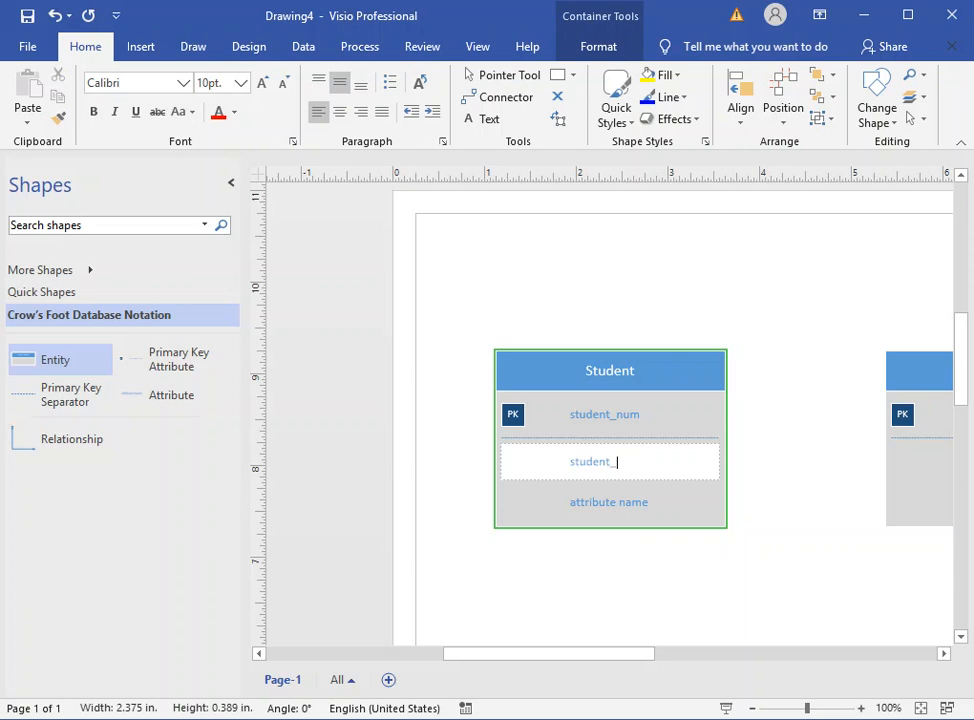
type("fname")
double_click(634, 496)
type("Studen")
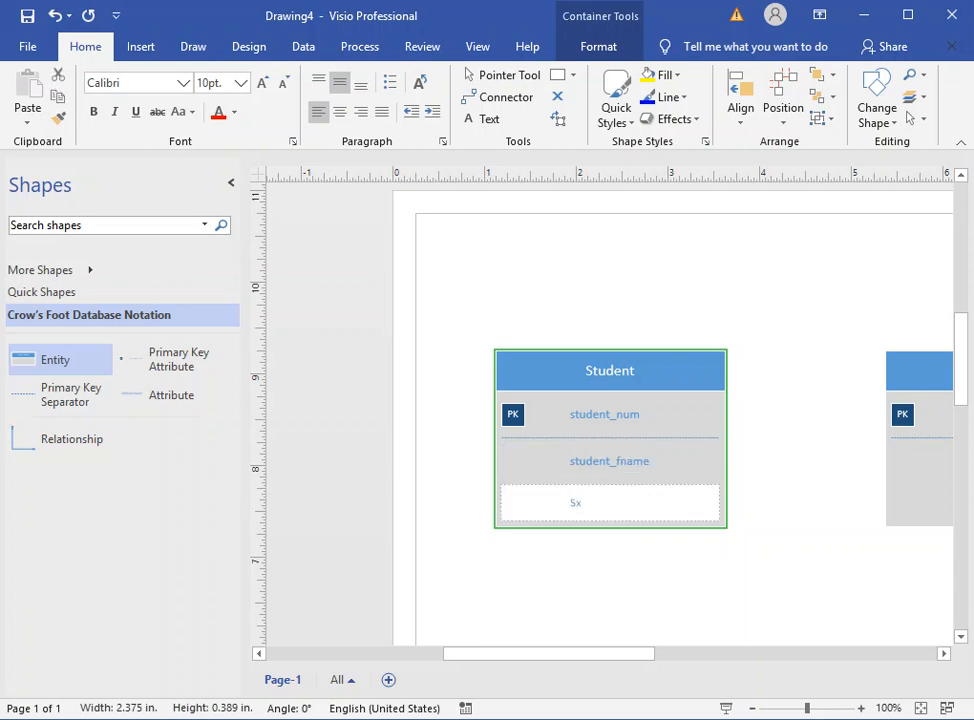
key("BackSpace")
key("BackSpace")
key("BackSpace")
key("BackSpace")
key("BackSpace")
key("BackSpace")
type("student_lname")
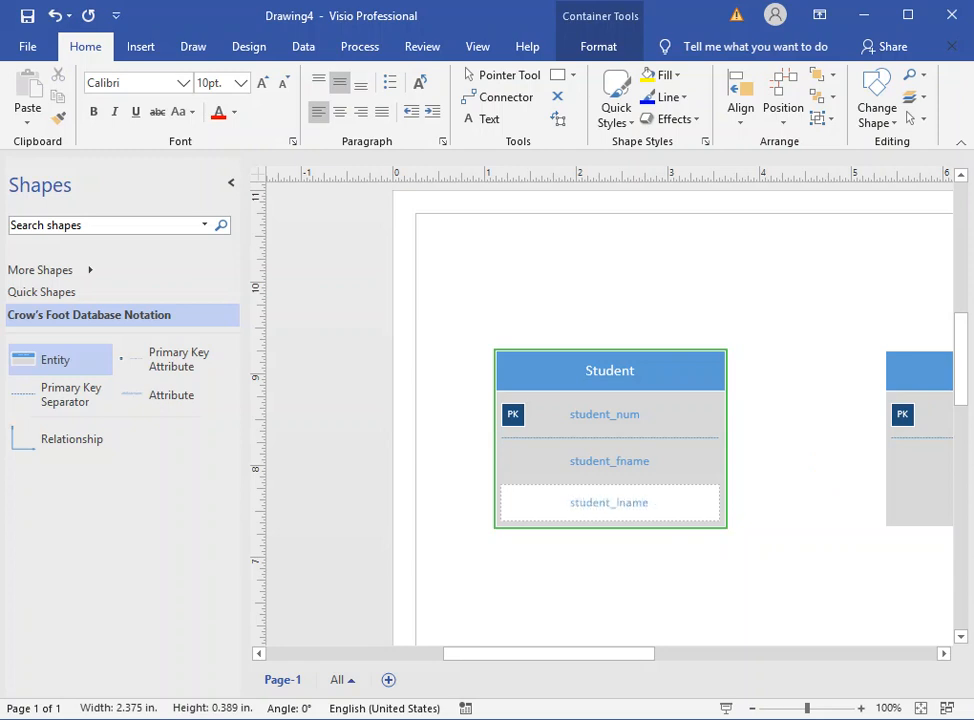
left_click(730, 493)
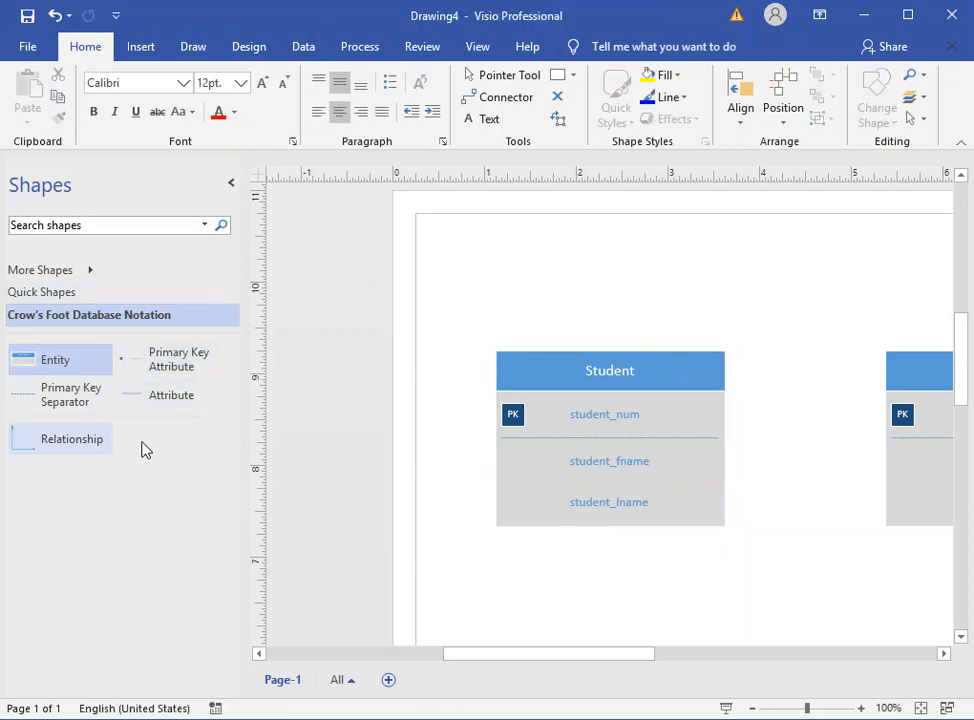
Add another attribute below student_lname in the Student entity and name it student_middle_name.
left_click_drag(168, 400, 607, 520)
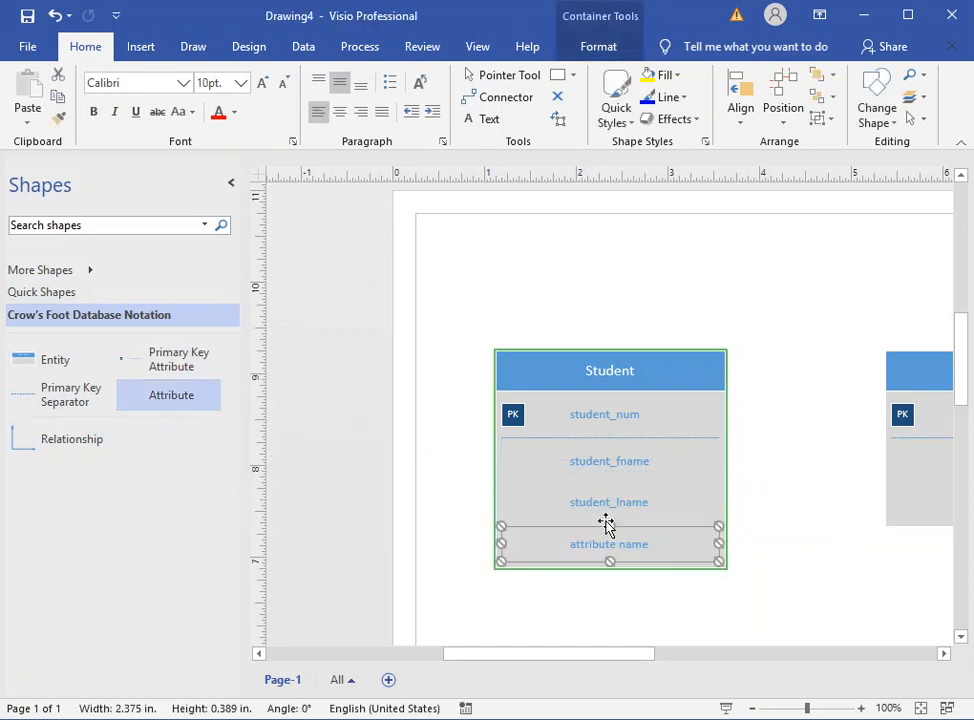
double_click(637, 553)
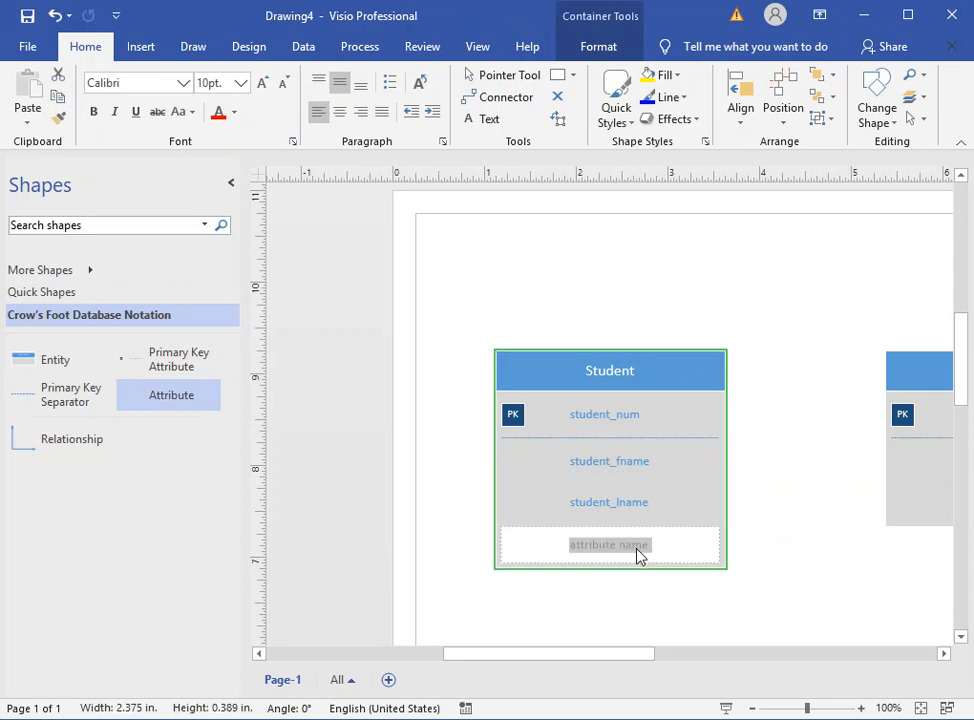
type("studen")
type("t_ma")
type("ddl")
type("e_nam")
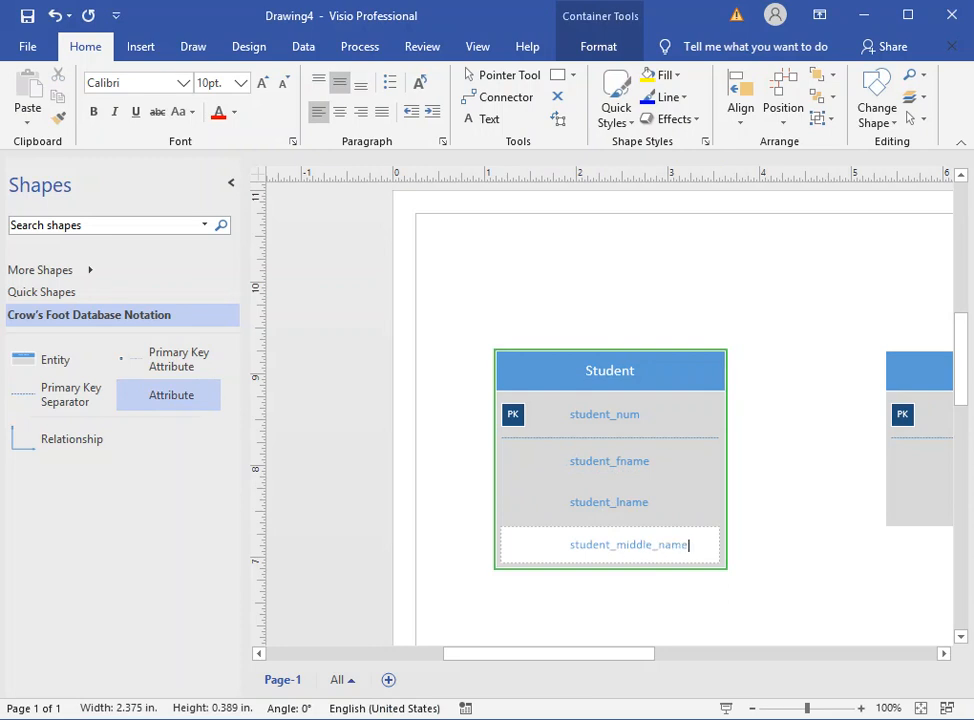
left_click(813, 328)
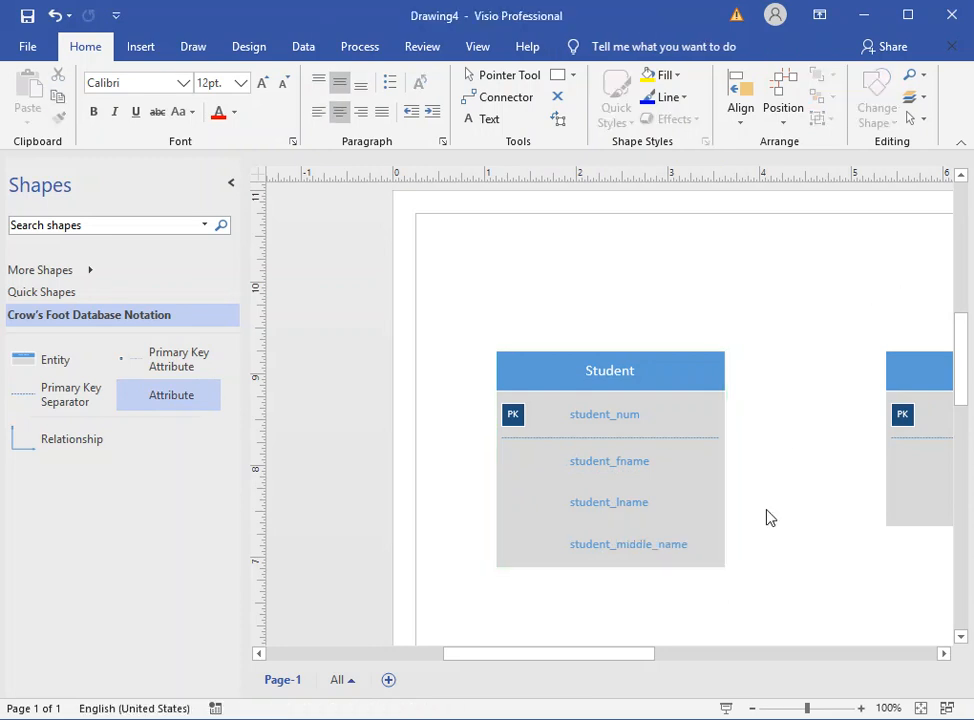
Name the entity beside Student Enroll and its primary key attribute class_code.
left_click_drag(626, 655, 693, 655)
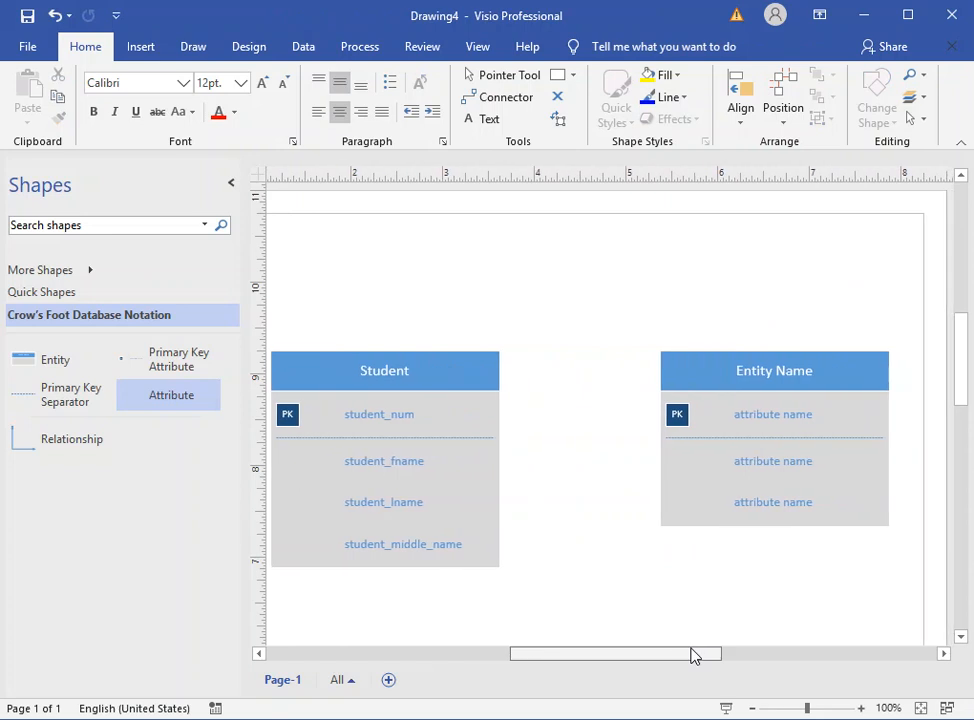
double_click(802, 372)
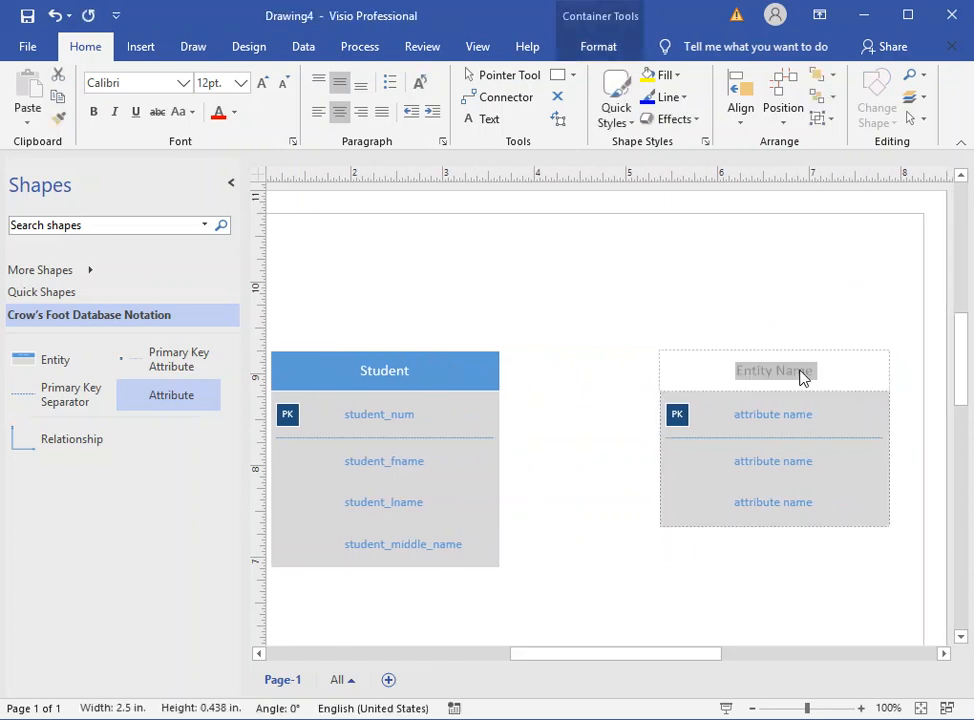
type("Enr")
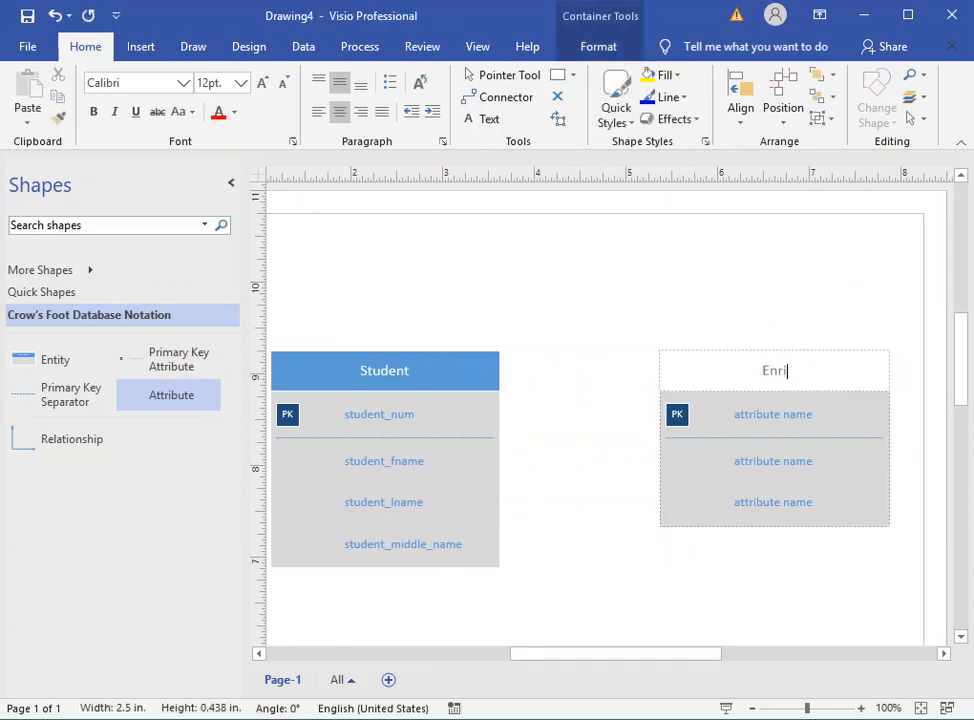
type("oll")
double_click(772, 416)
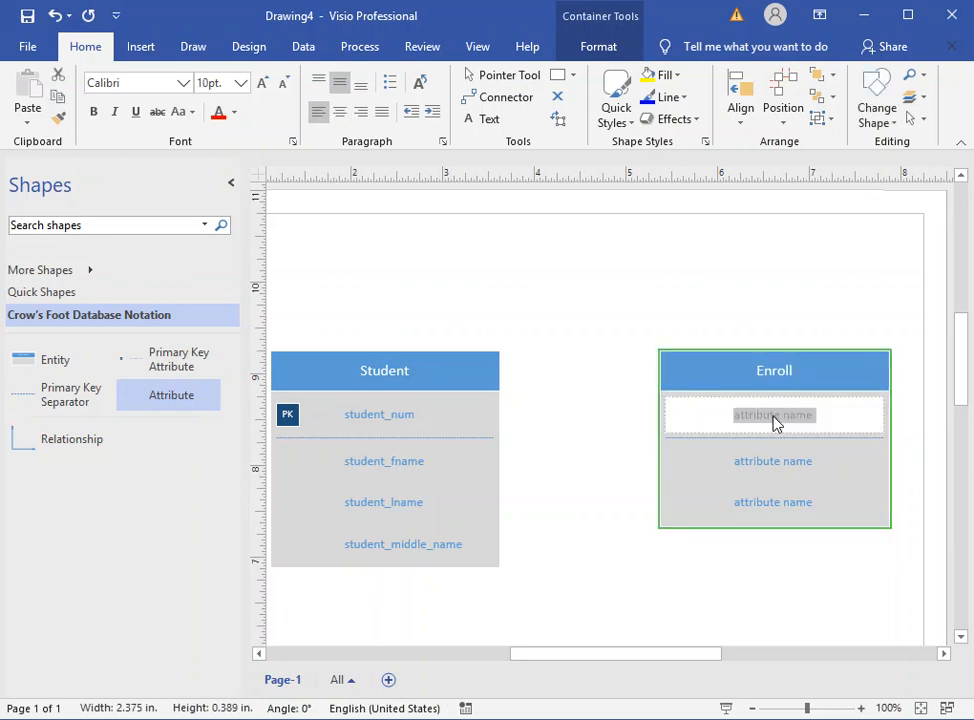
type("cla")
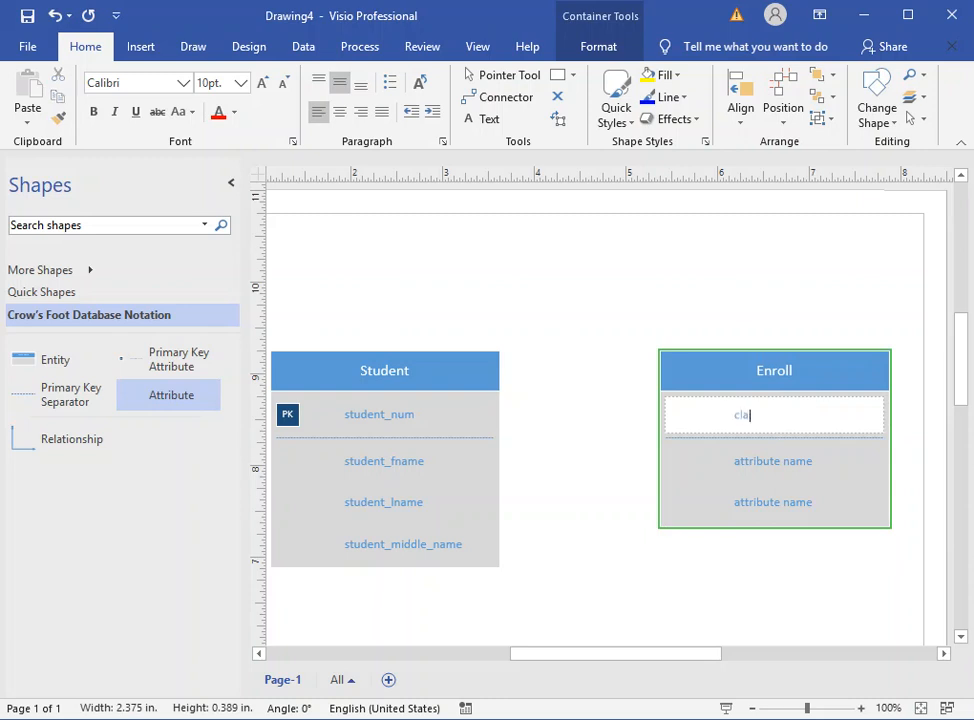
type("ss_code")
Add a second primary key attribute below class_code in the Enroll entity and name it student_num.
left_click(787, 461)
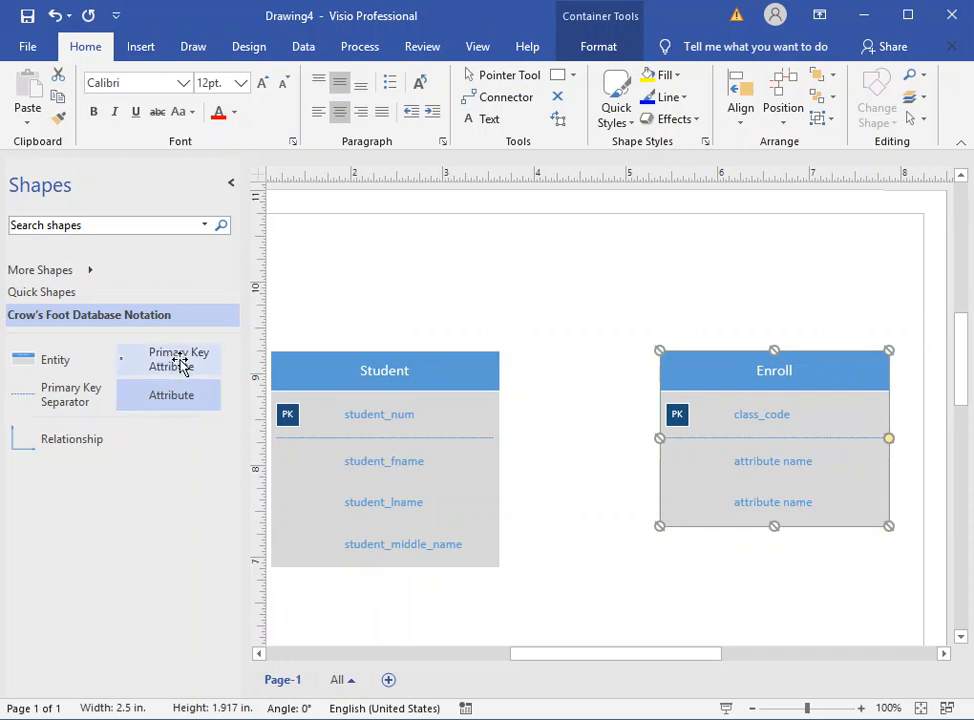
left_click_drag(181, 366, 798, 459)
double_click(791, 461)
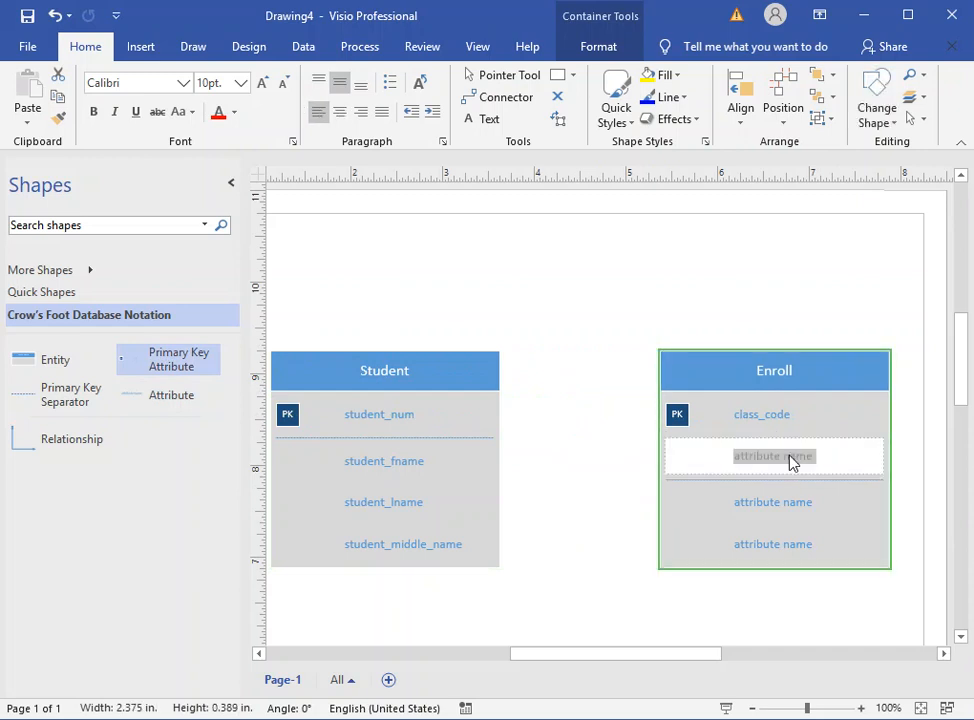
type("student_num")
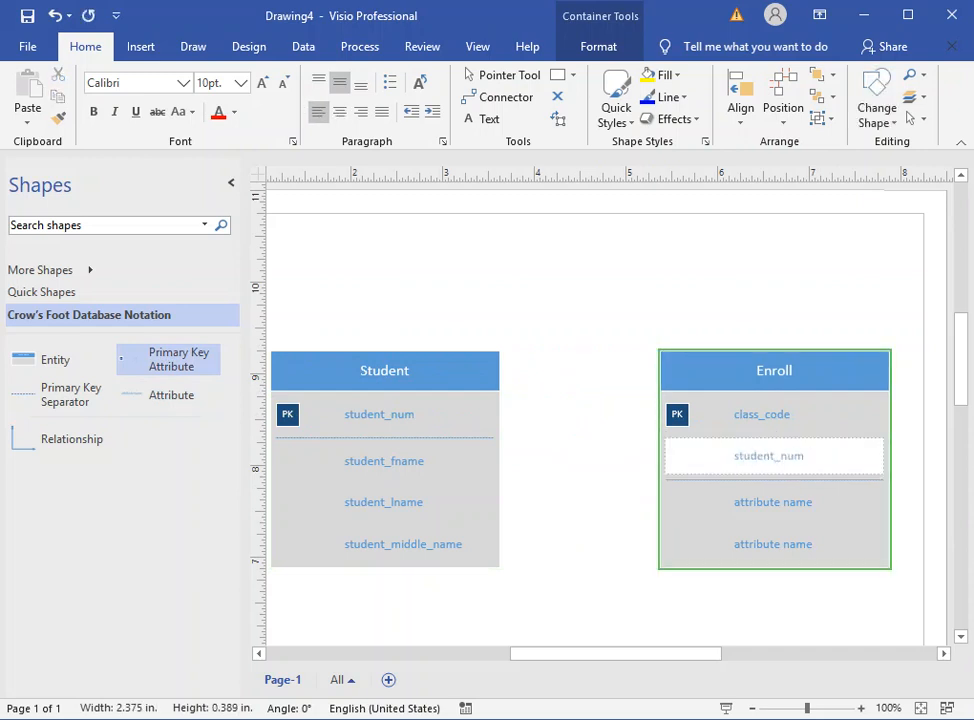
left_click(615, 535)
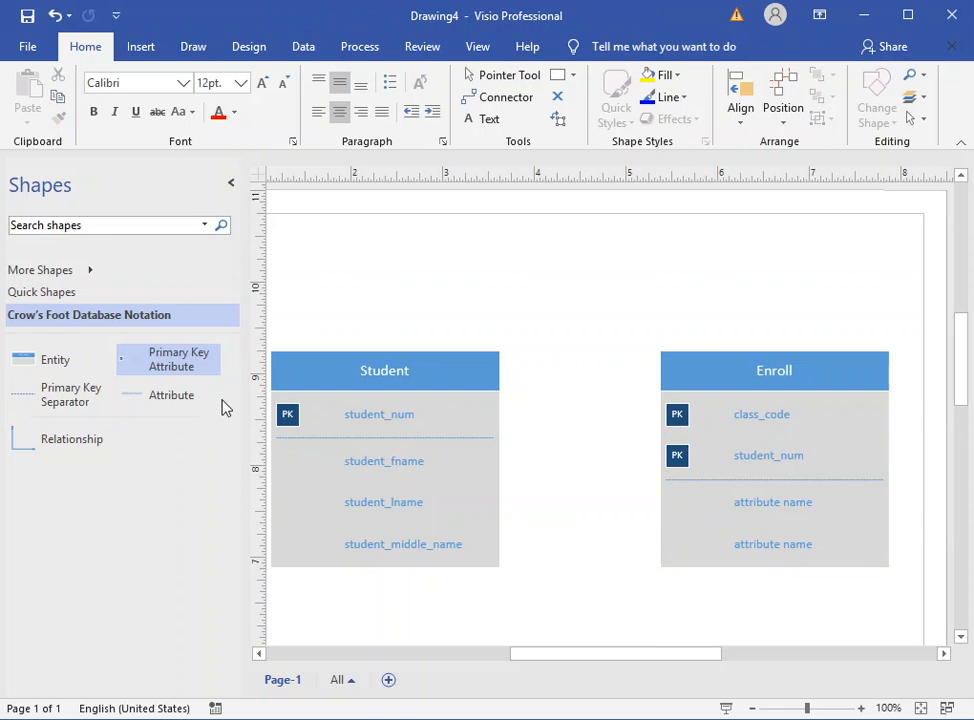
Name the first non-key attribute of the Enroll entity enroll_grade.
left_click(198, 359)
double_click(760, 503)
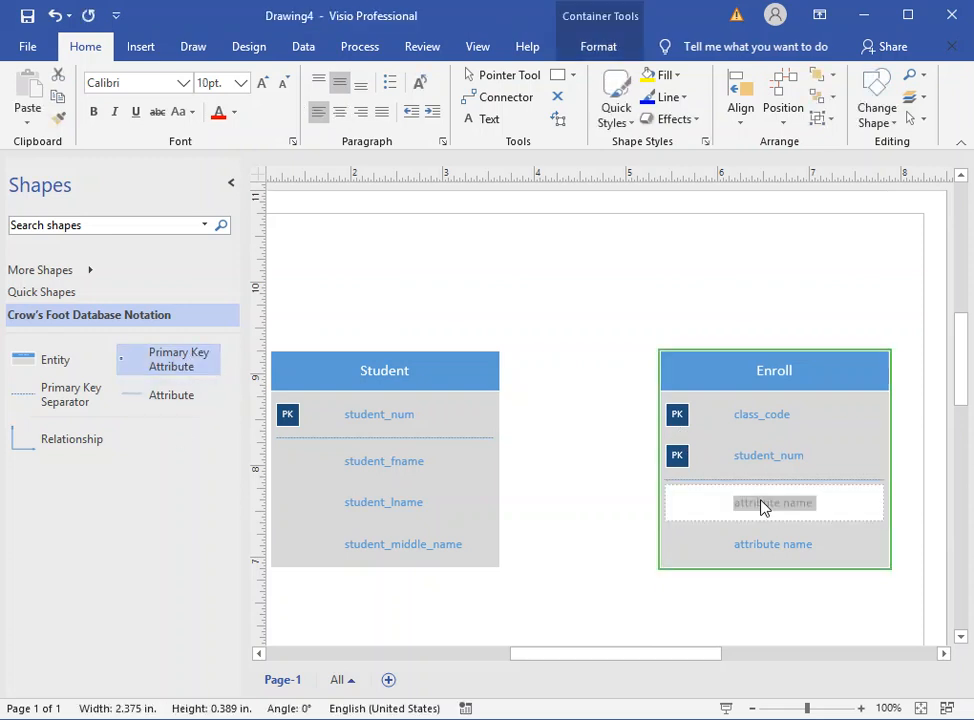
type("enroll")
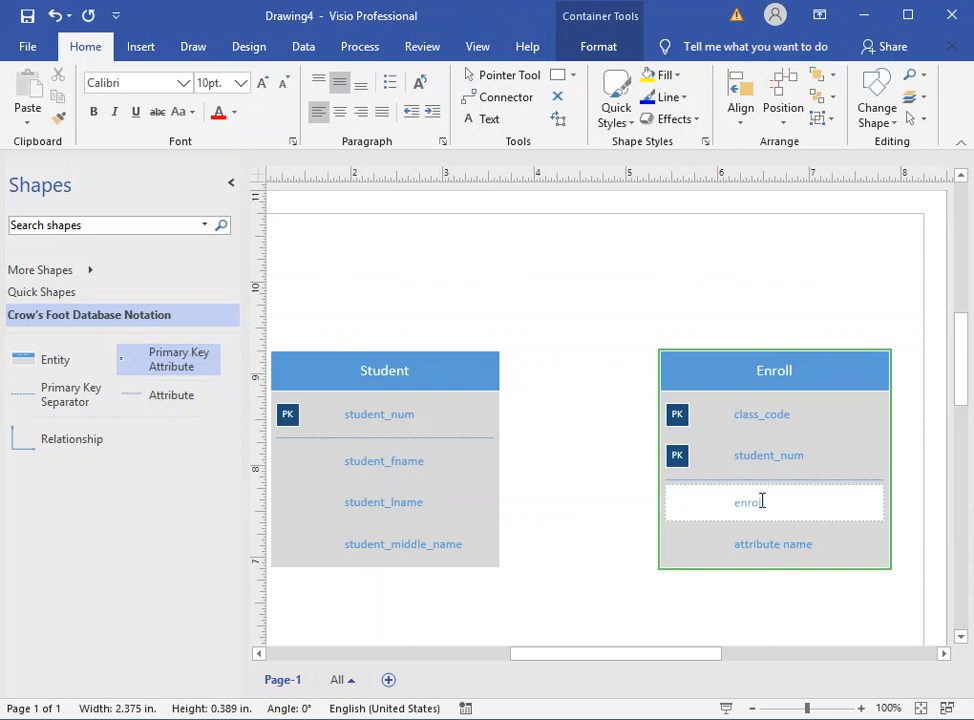
type("_gra")
left_click(607, 570)
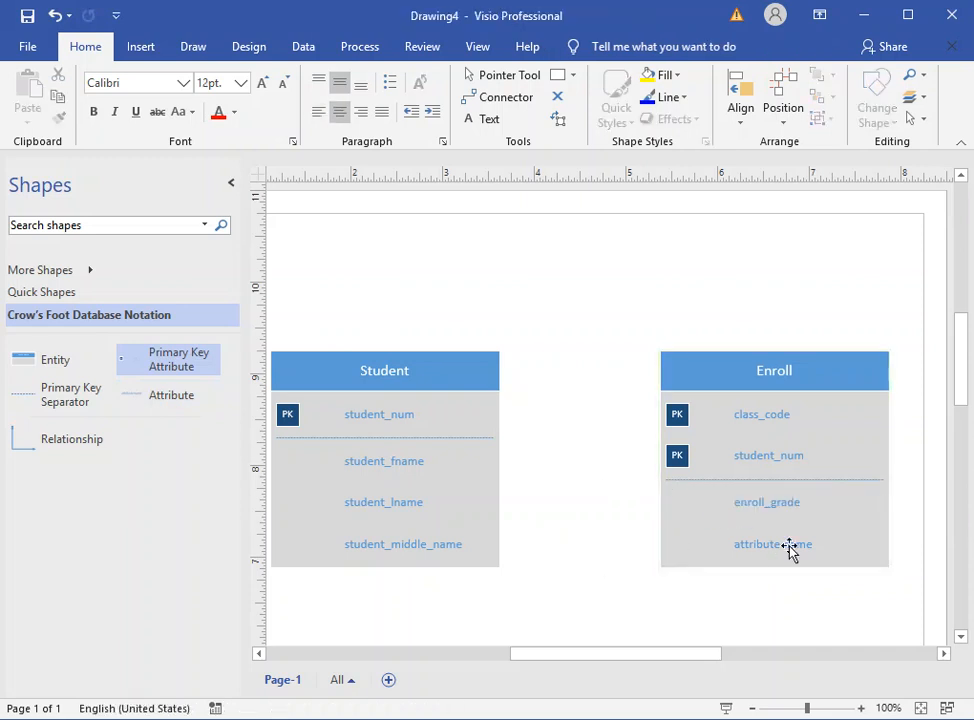
Delete the unused attribute below enroll_grade in the Enroll entity.
left_click(789, 549)
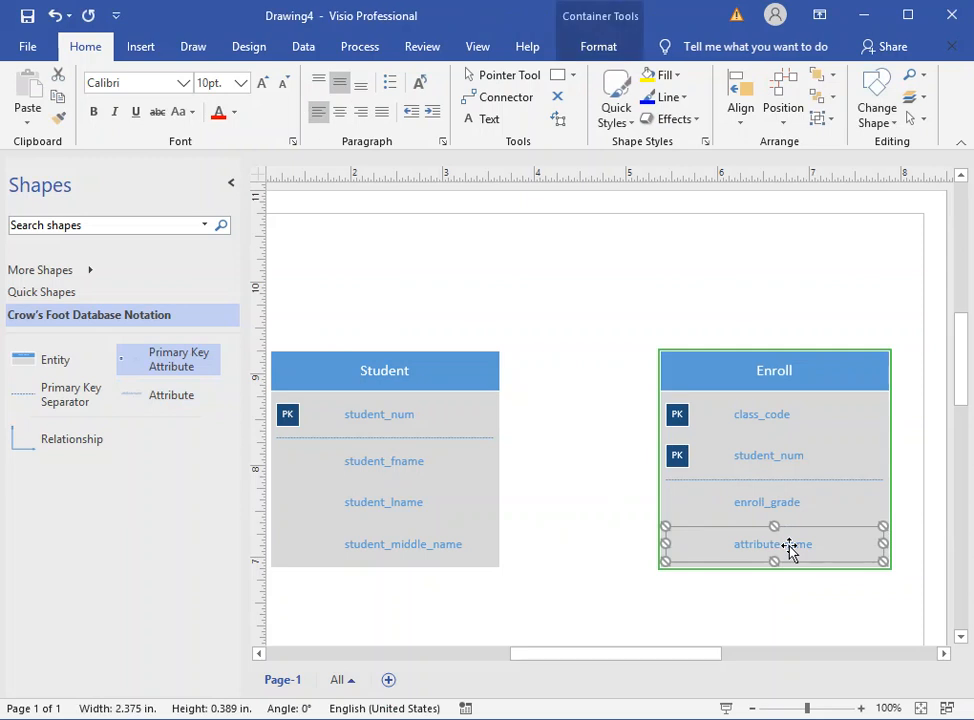
key("Delete")
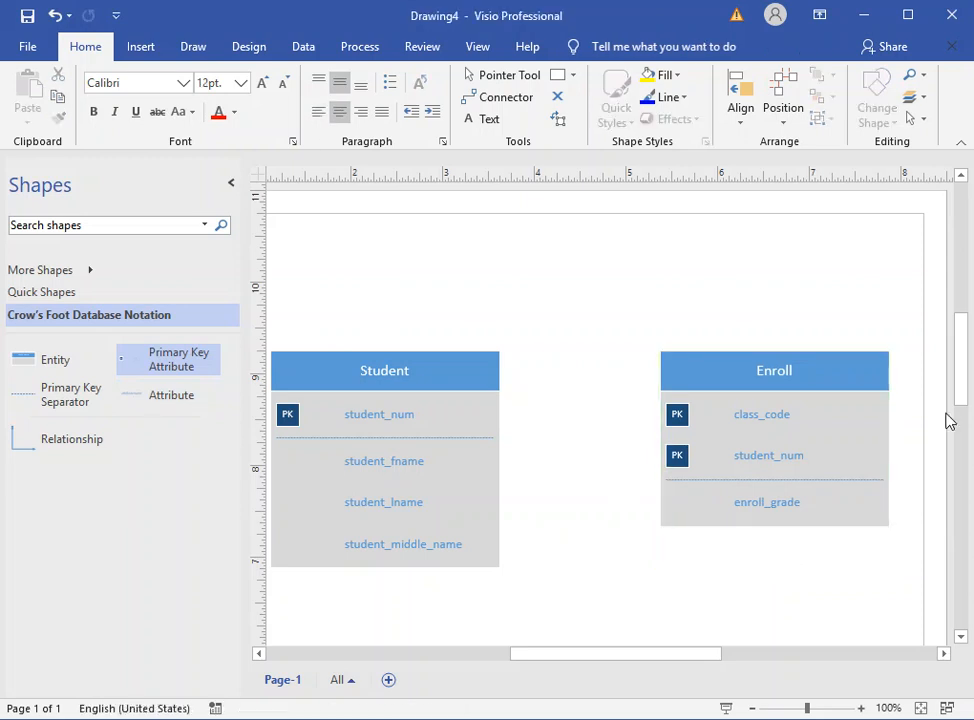
left_click_drag(765, 455, 743, 448)
Move the third entity closer to the space beneath Student and Enroll and name it Class.
left_click_drag(960, 358, 965, 408)
left_click_drag(828, 373, 745, 350)
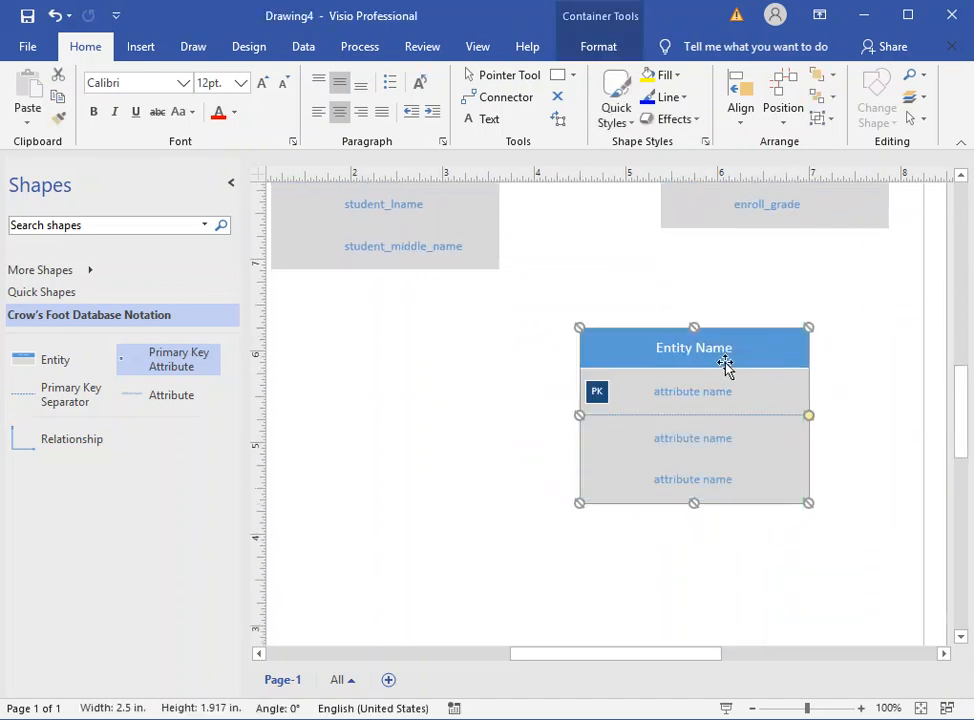
double_click(714, 347)
type("Class")
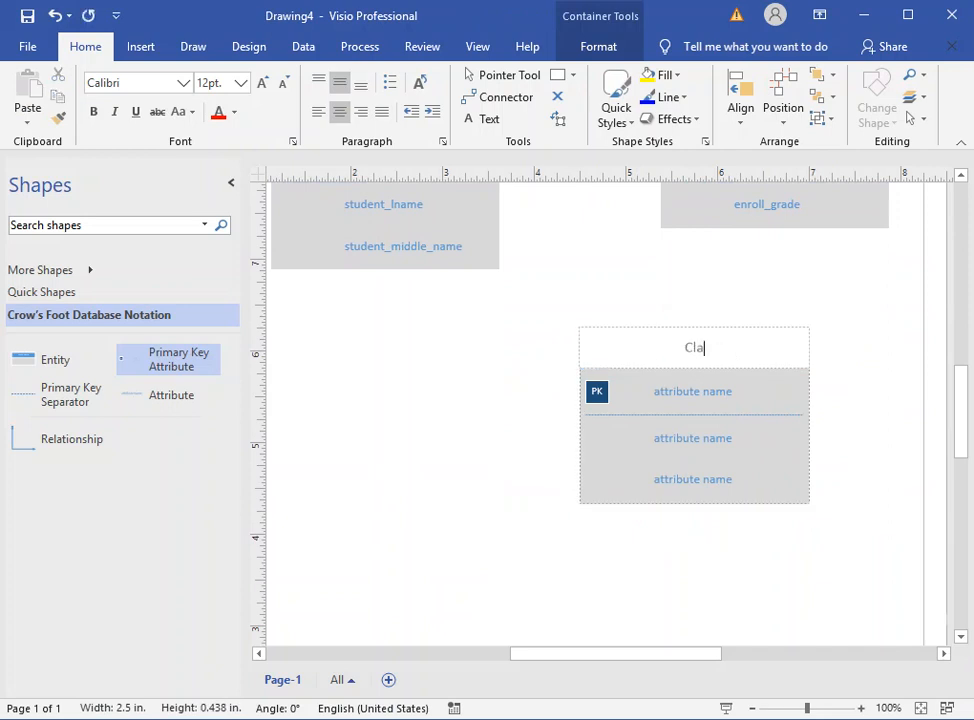
Name the primary key attribute of the Class entity class_number.
left_click(691, 390)
double_click(691, 391)
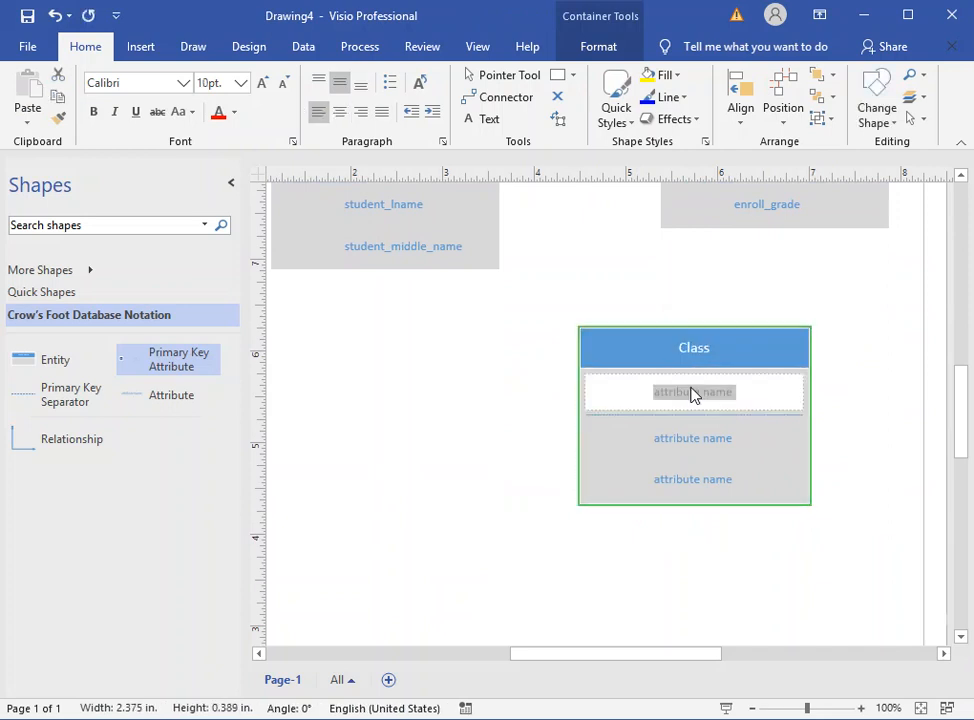
type("class_num")
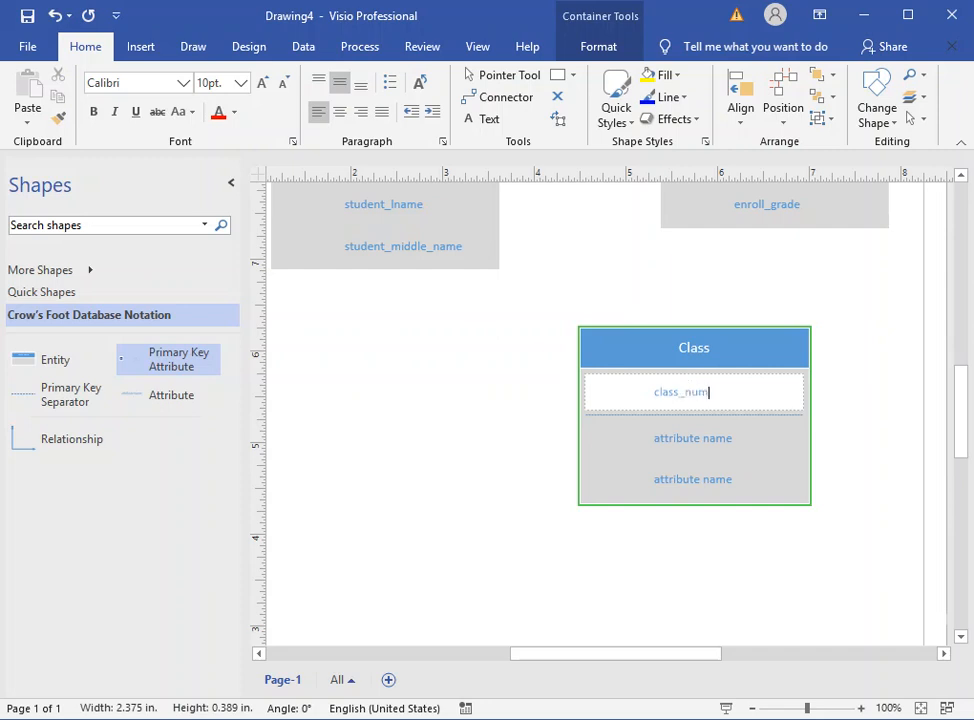
type("ber")
Name the two non-key attributes of the Class entity class_section and class_code.
double_click(705, 447)
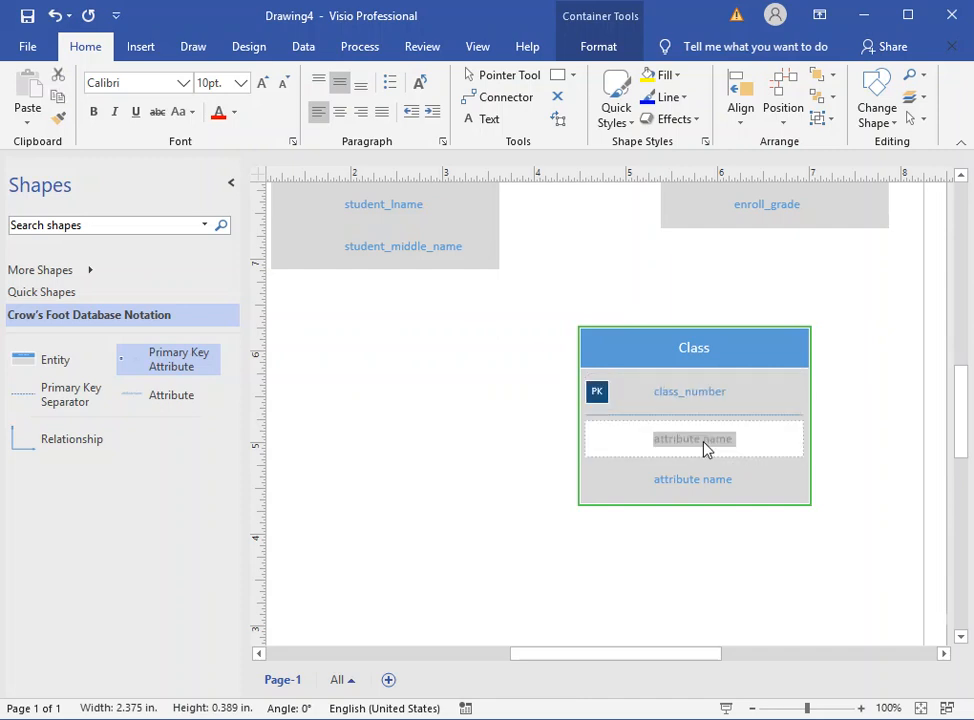
type("class_section")
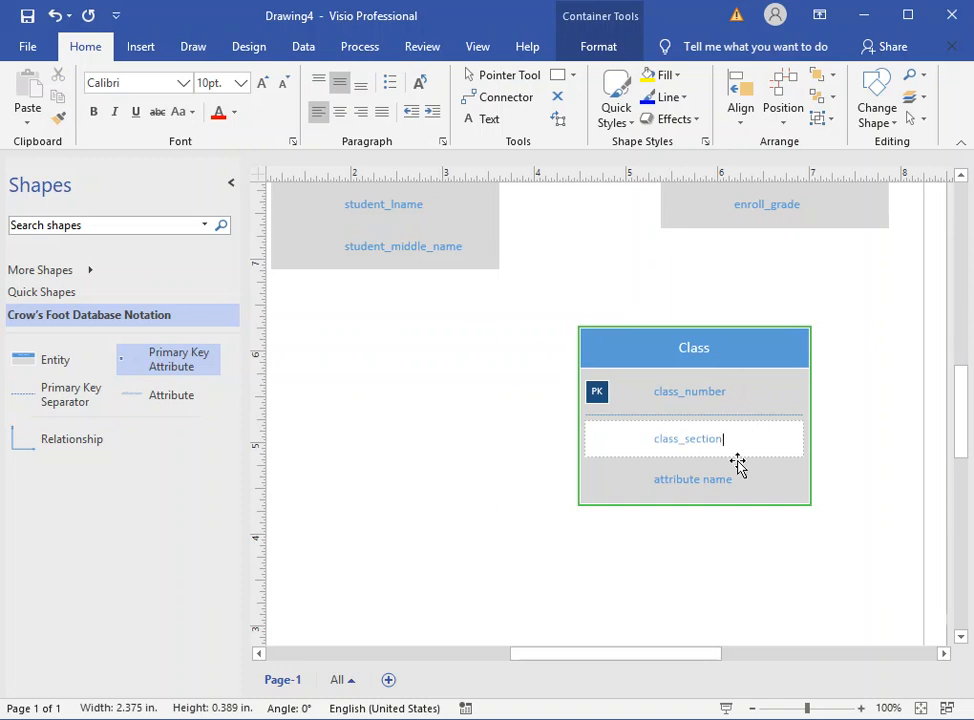
double_click(722, 485)
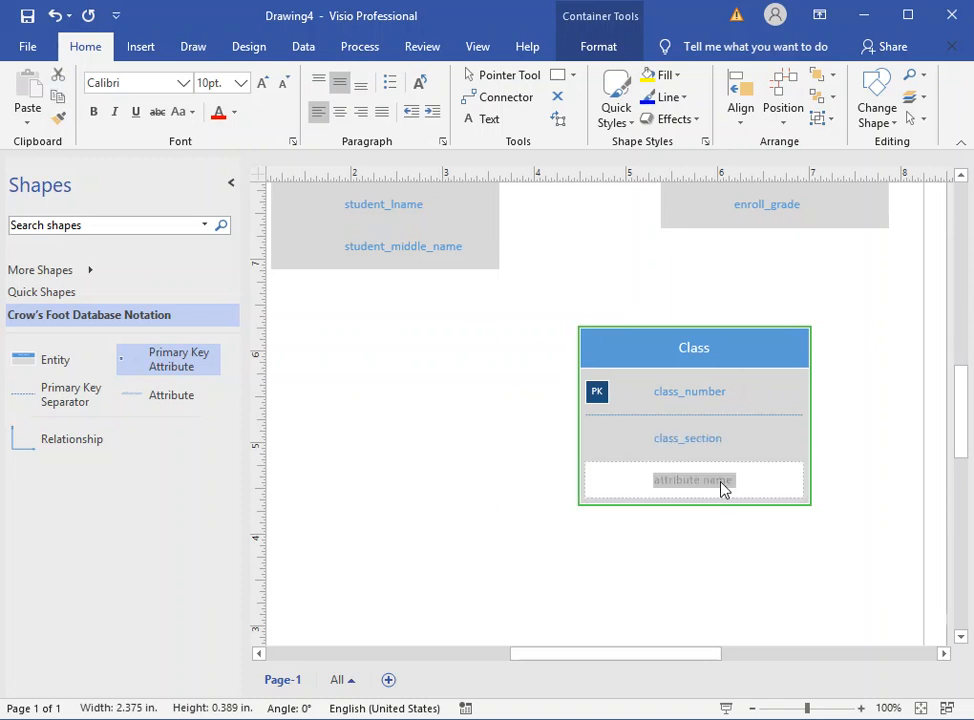
type("class_code")
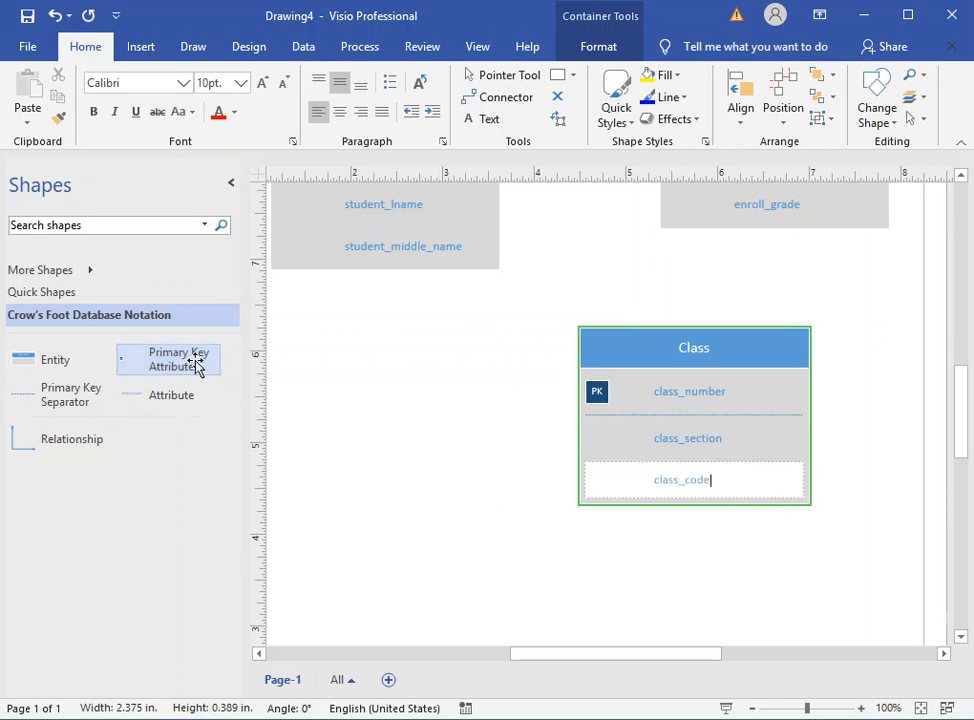
Add an attribute below class_code in the Class entity and name it class_time.
left_click_drag(178, 398, 674, 500)
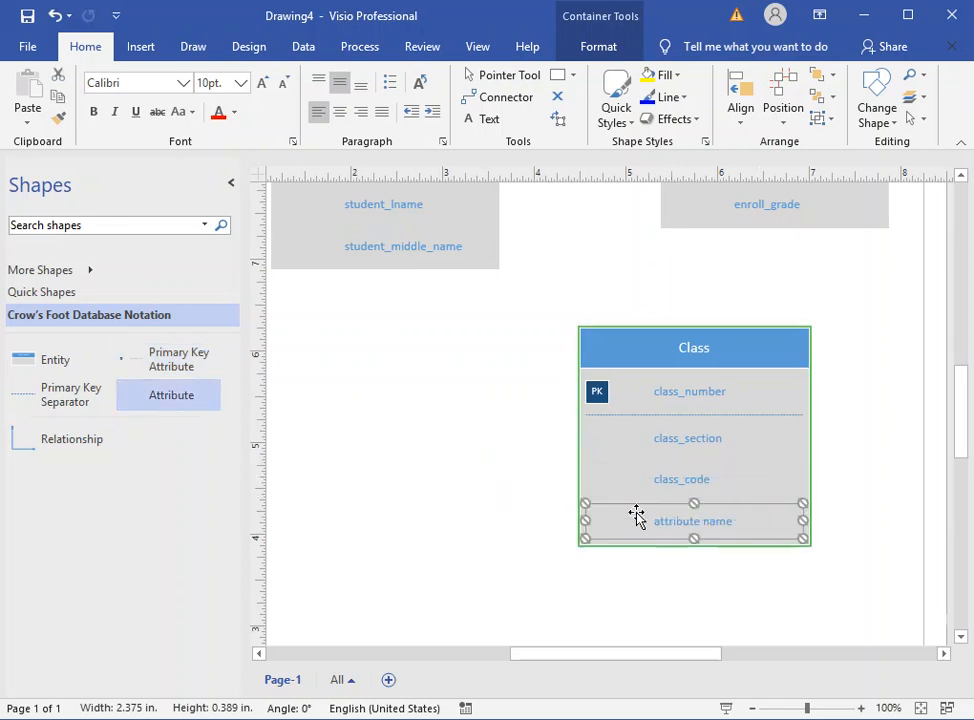
double_click(728, 528)
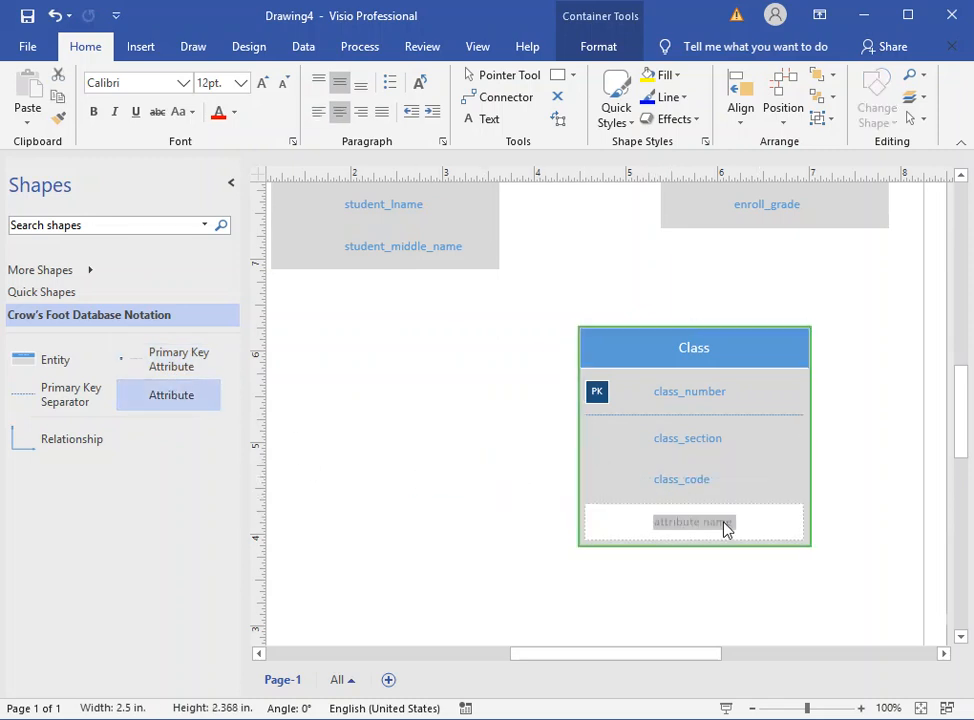
type("class_time")
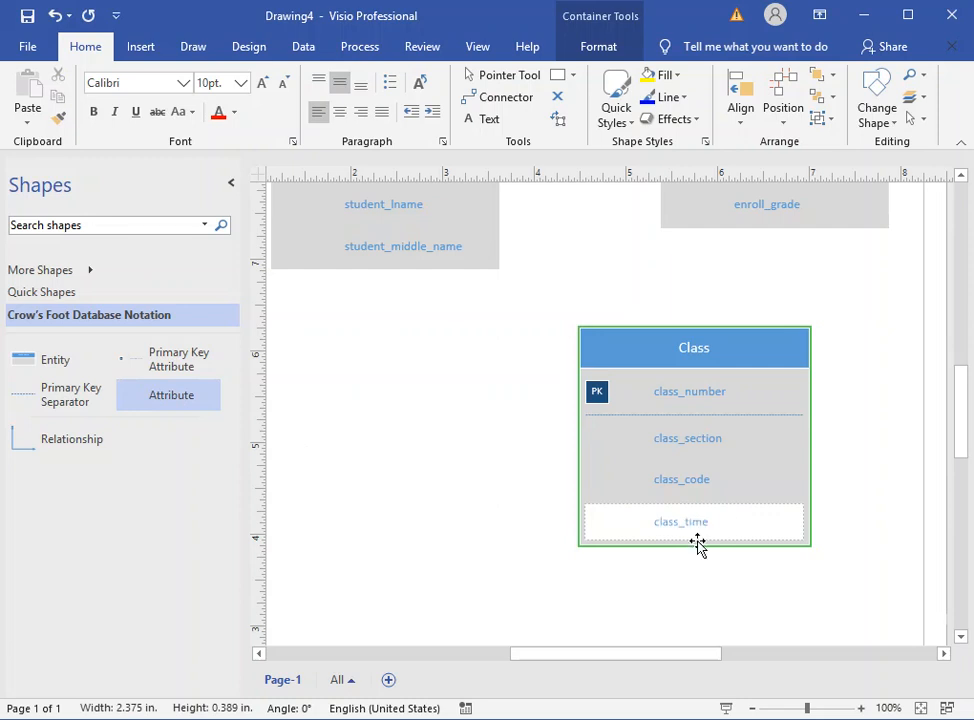
Add an attribute below class_time in the Class entity and name it class_location.
left_click(470, 535)
left_click_drag(157, 393, 698, 578)
double_click(698, 567)
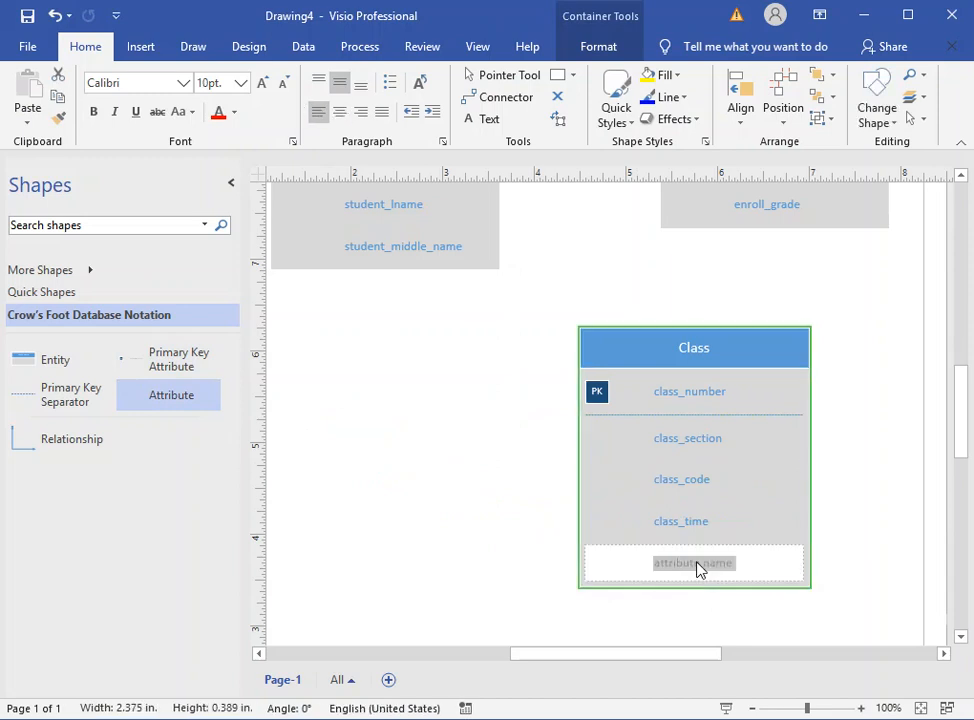
type("class_location")
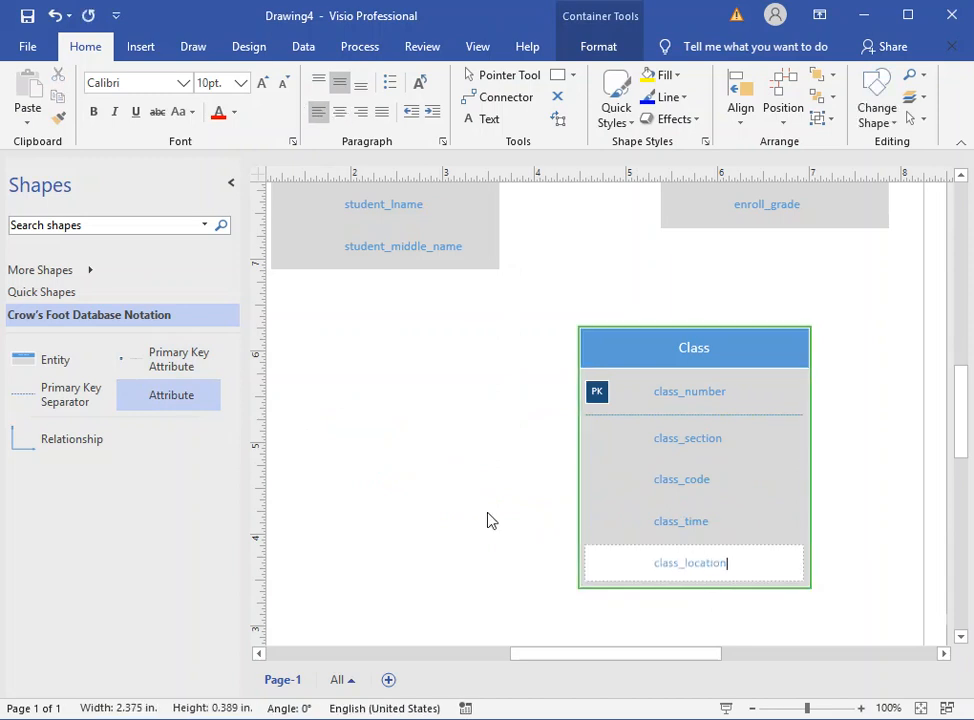
Add an attribute below class_location in the Class entity and name it prof_number.
left_click(398, 485)
left_click_drag(170, 395, 704, 589)
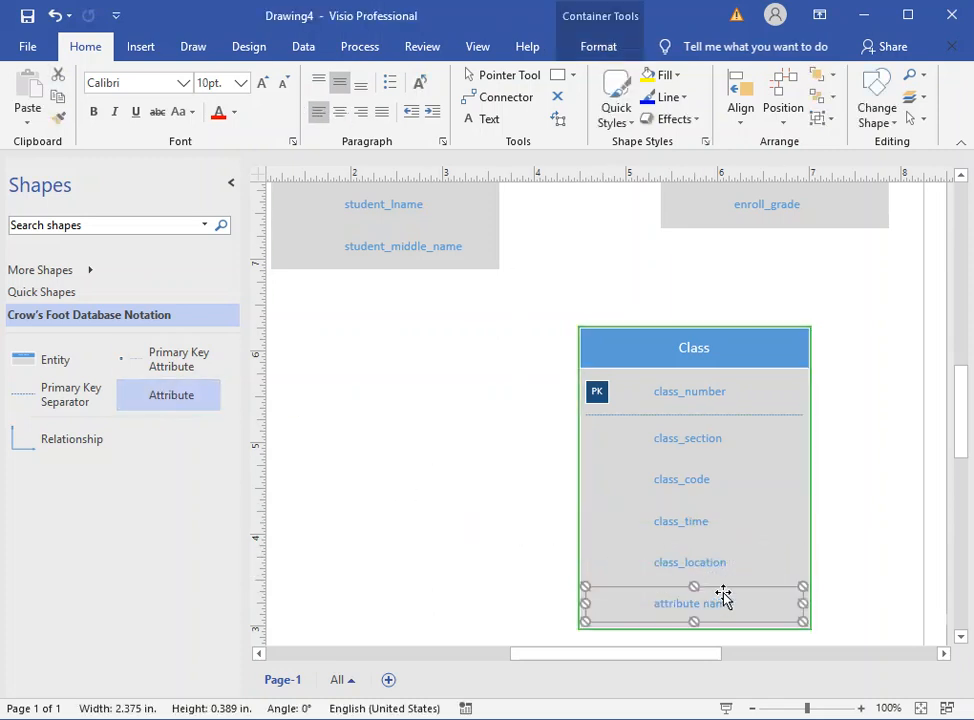
double_click(724, 596)
type("prof_number")
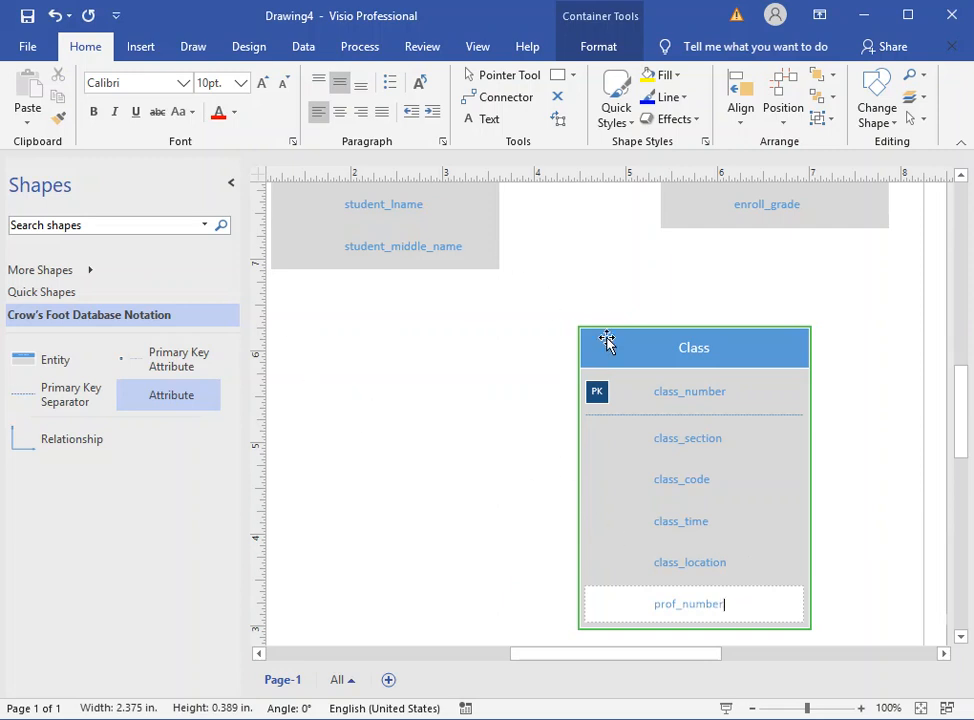
left_click(815, 287)
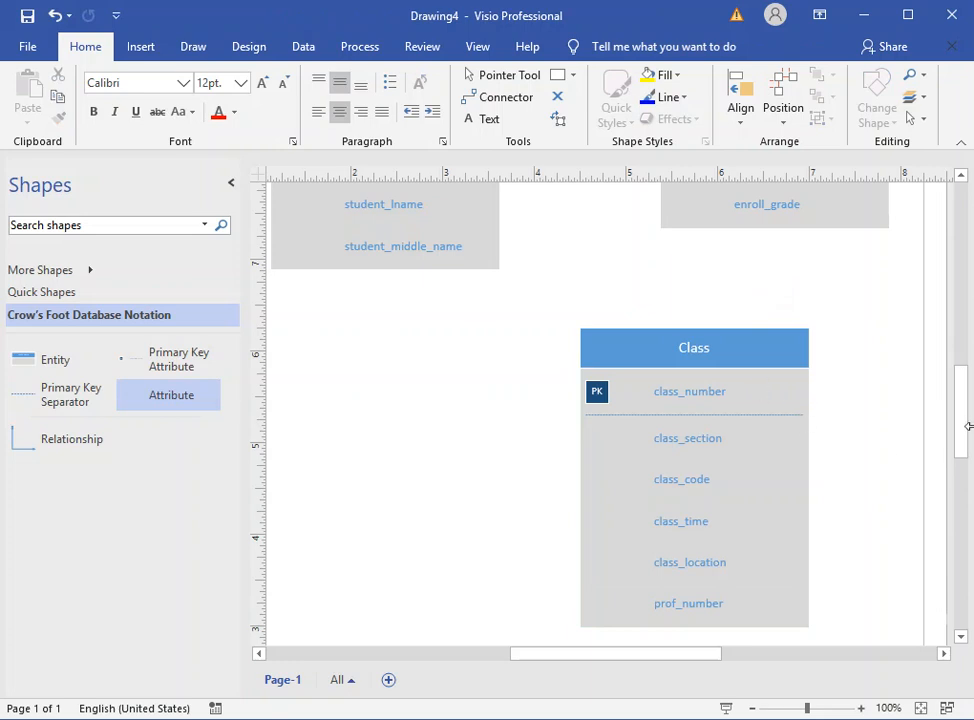
Move the Class entity directly beneath Enroll and delete its class_code attribute.
left_click_drag(739, 355, 807, 330)
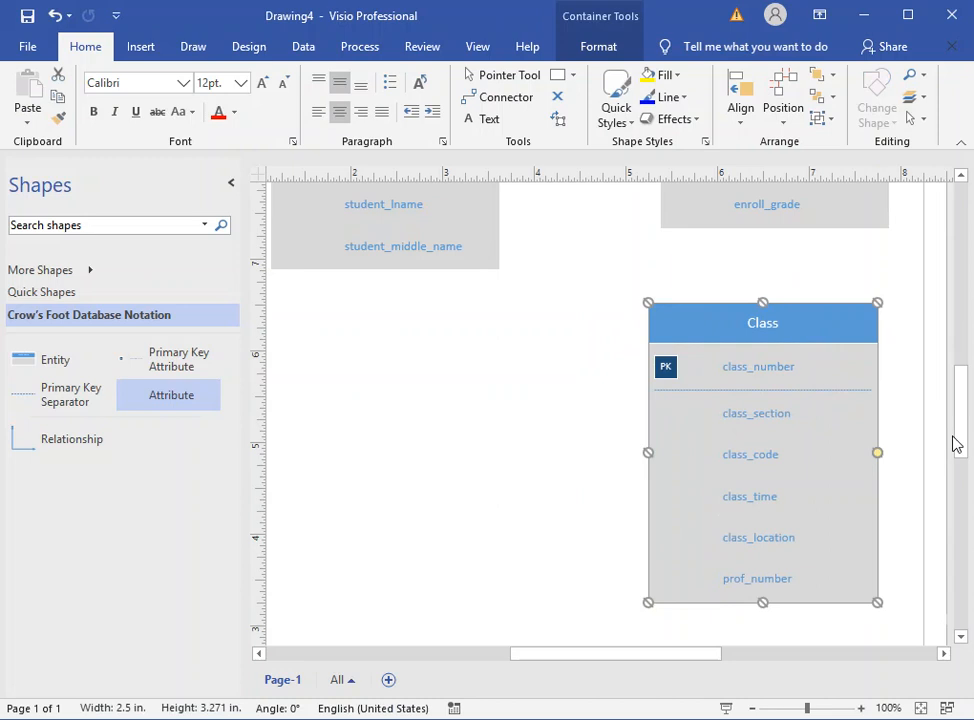
left_click_drag(965, 441, 966, 398)
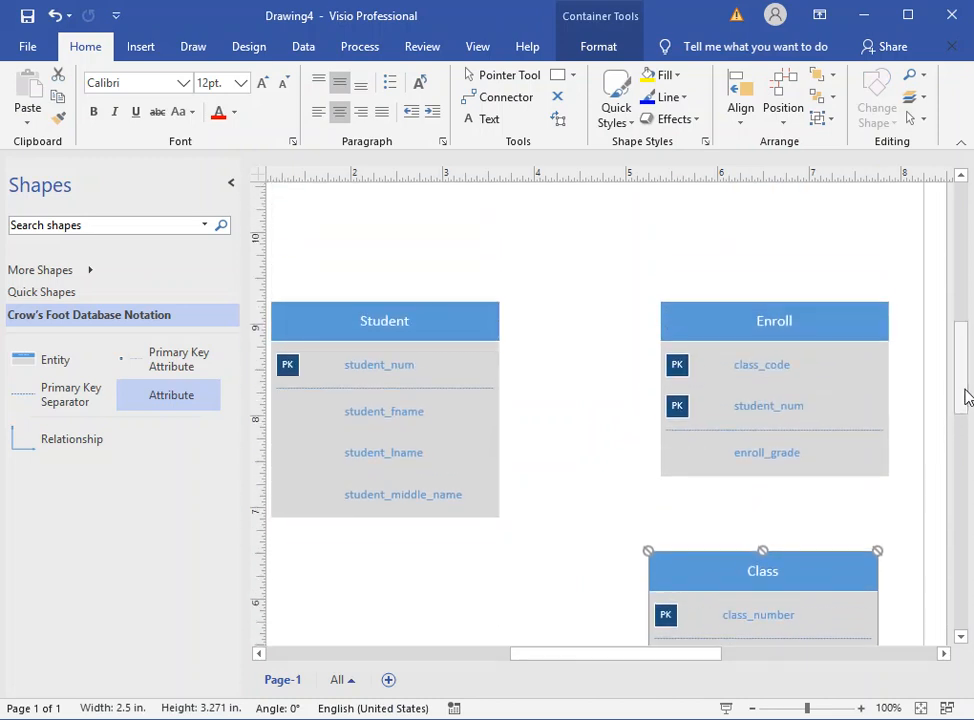
left_click_drag(962, 385, 960, 398)
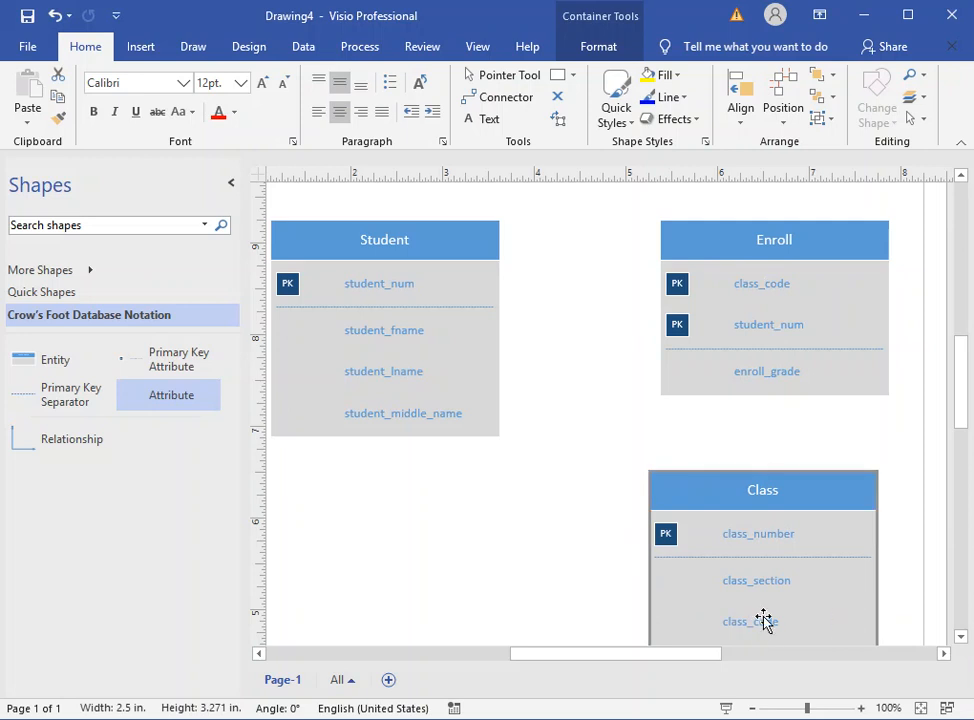
left_click(825, 612)
key("Delete")
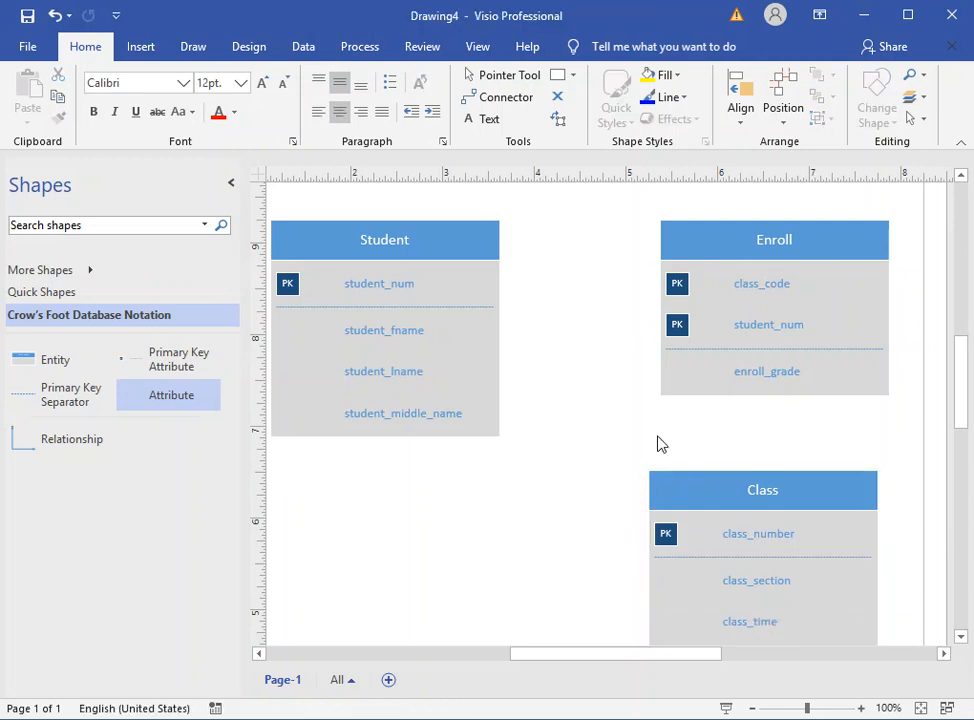
Rename the class_code primary key attribute of the Enroll entity to class_number.
double_click(770, 284)
left_click(772, 285)
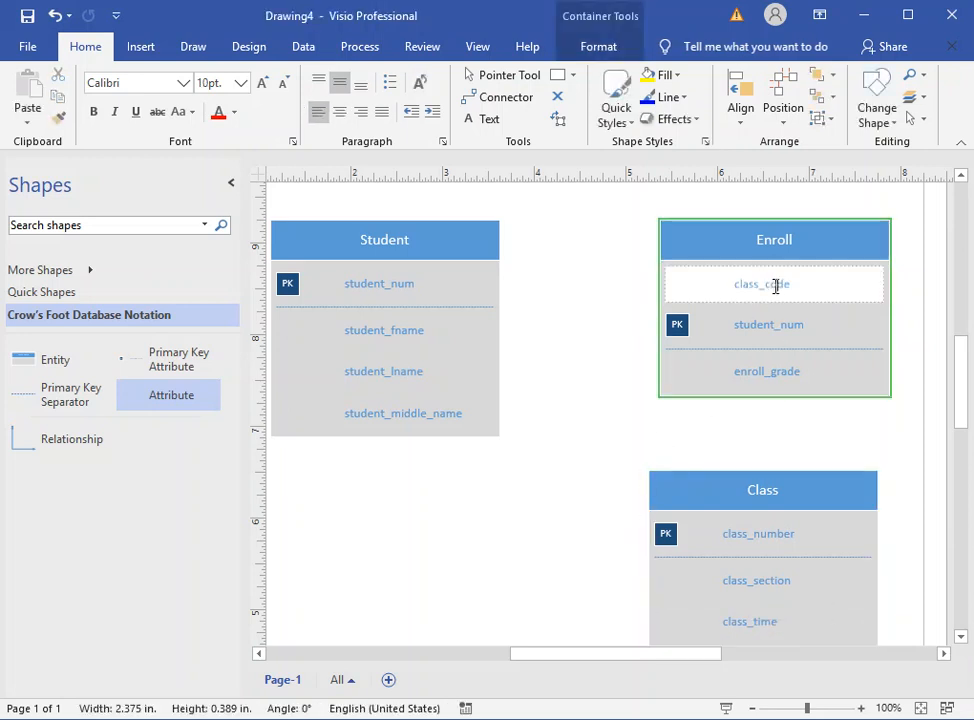
left_click_drag(772, 285, 832, 276)
type("number")
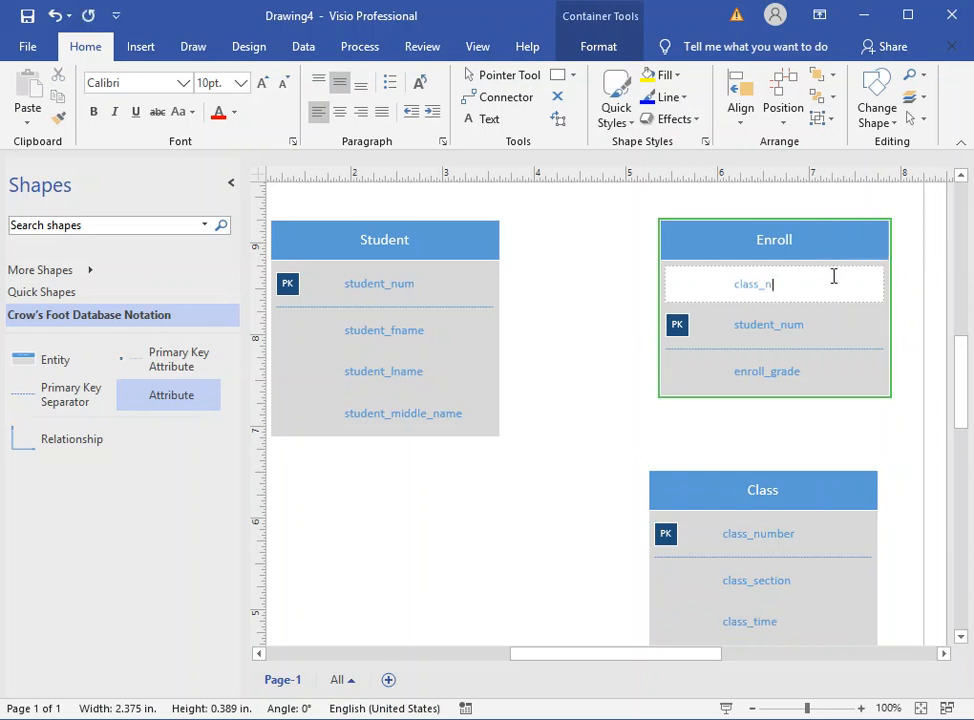
left_click(624, 452)
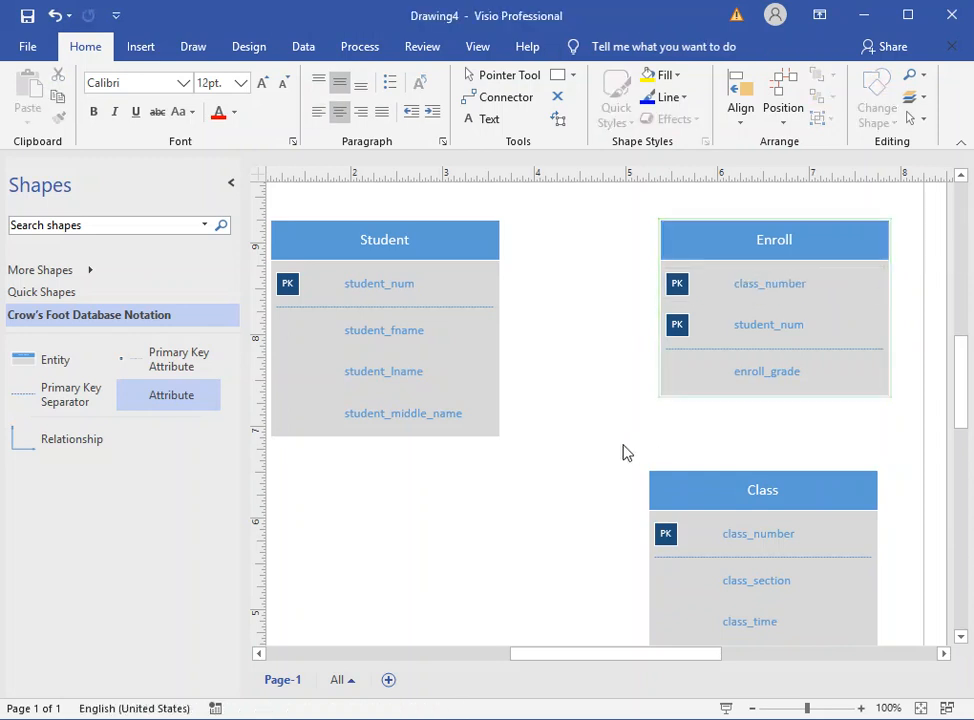
Set both class_number and student_num in the Enroll entity as foreign keys.
right_click(749, 287)
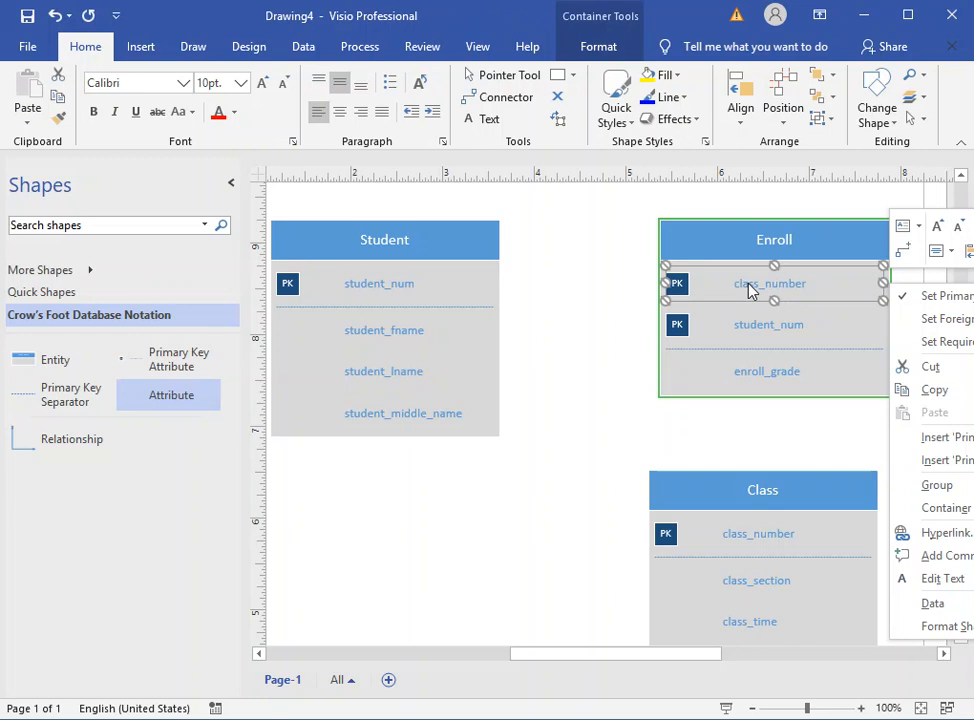
left_click(938, 319)
left_click(780, 334)
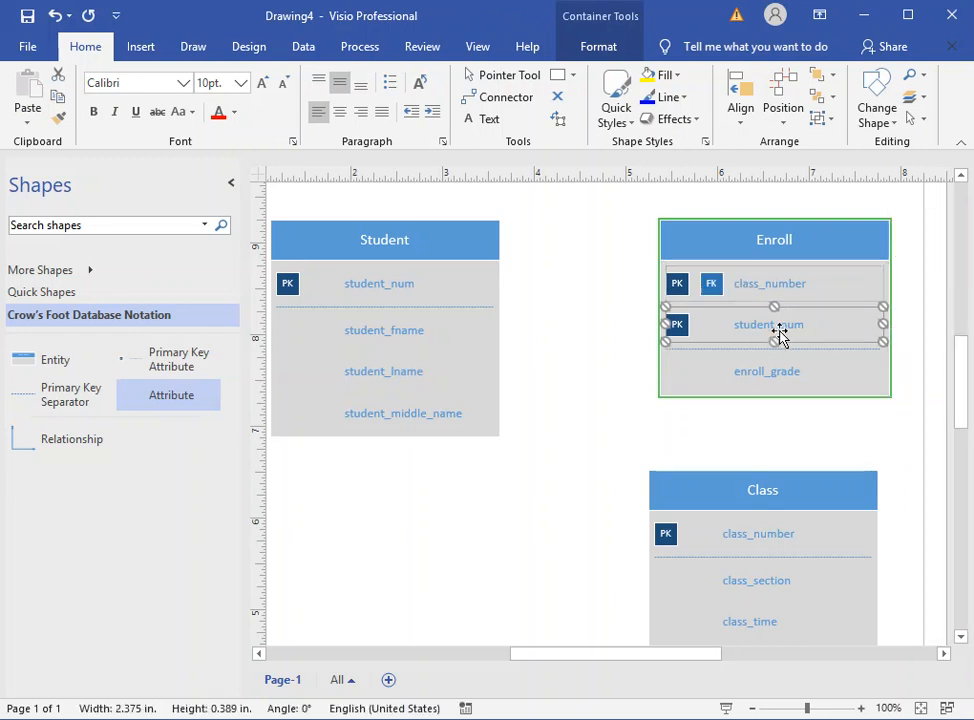
right_click(780, 334)
left_click(900, 363)
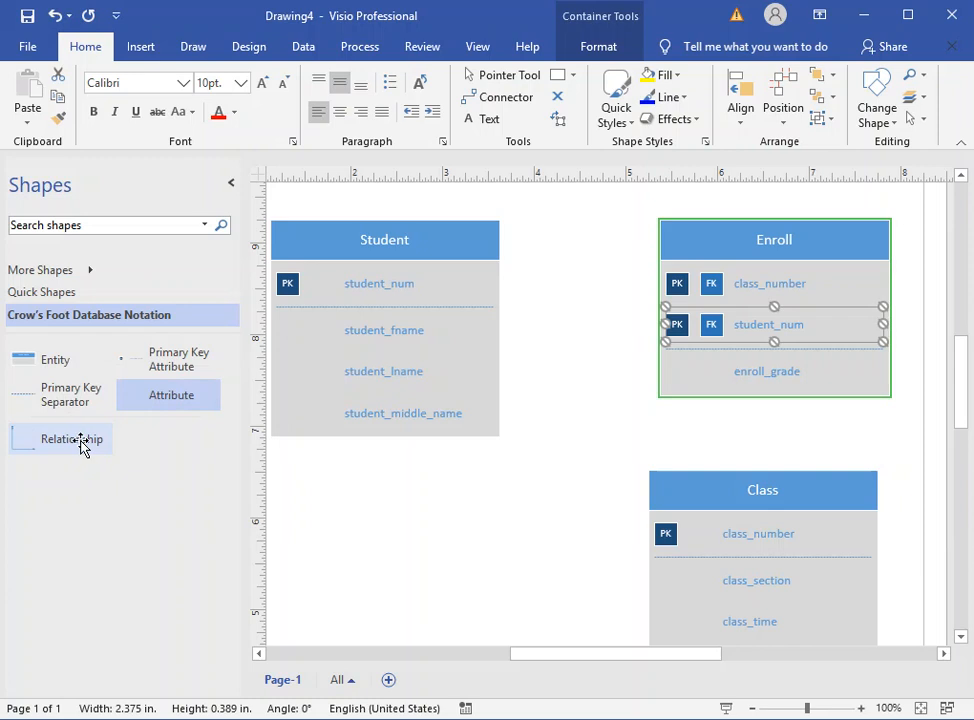
Place a Relationship connector in the empty area below the Student entity.
left_click_drag(74, 437, 489, 533)
left_click(549, 499)
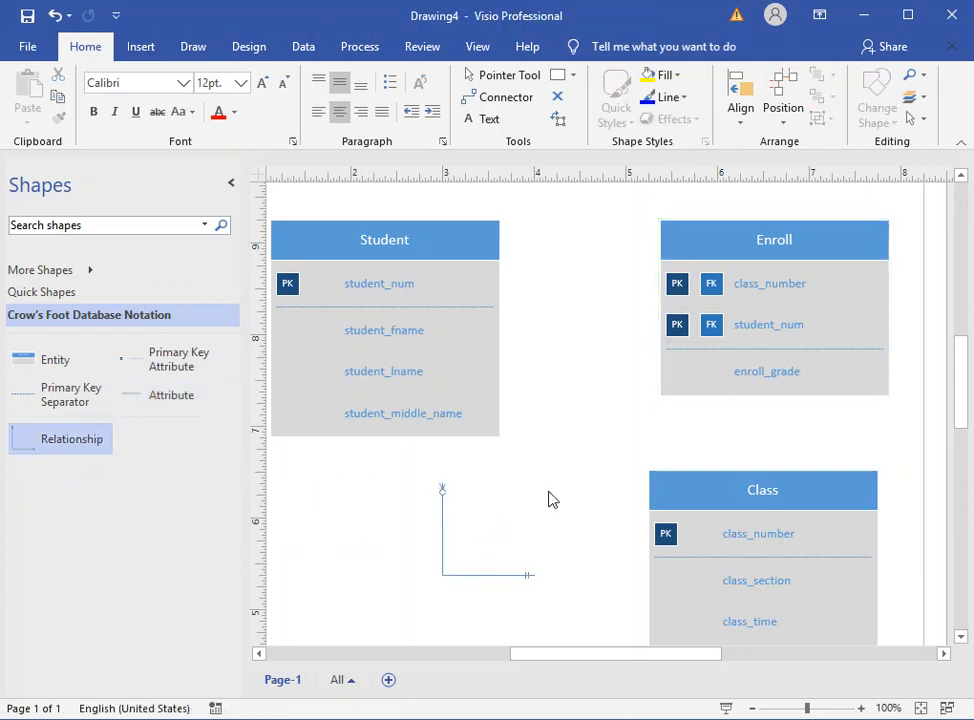
left_click(474, 575)
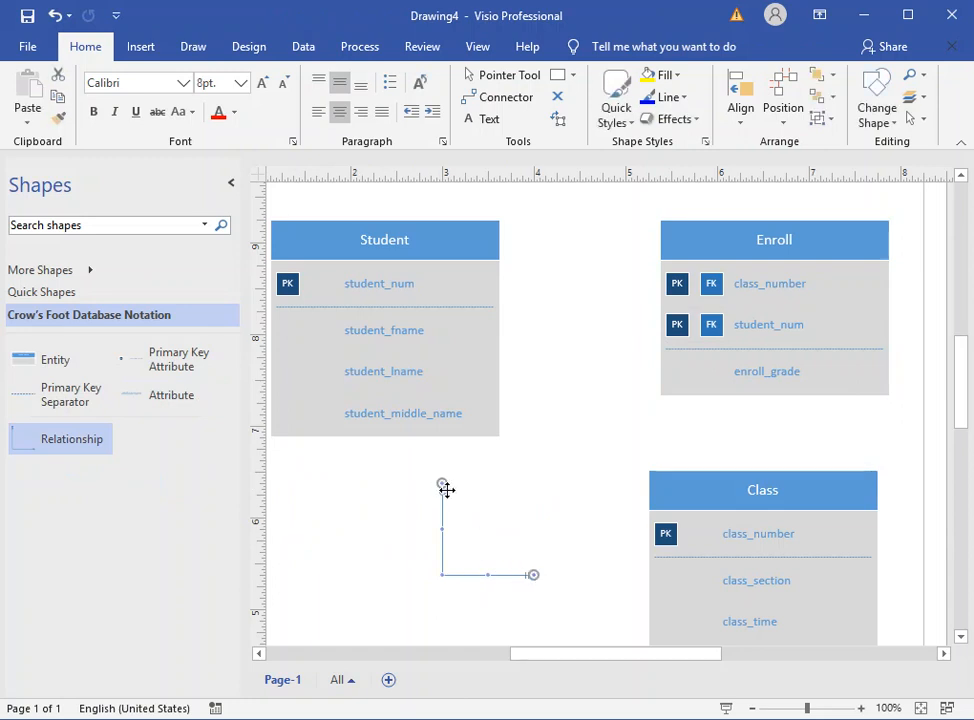
left_click(560, 527)
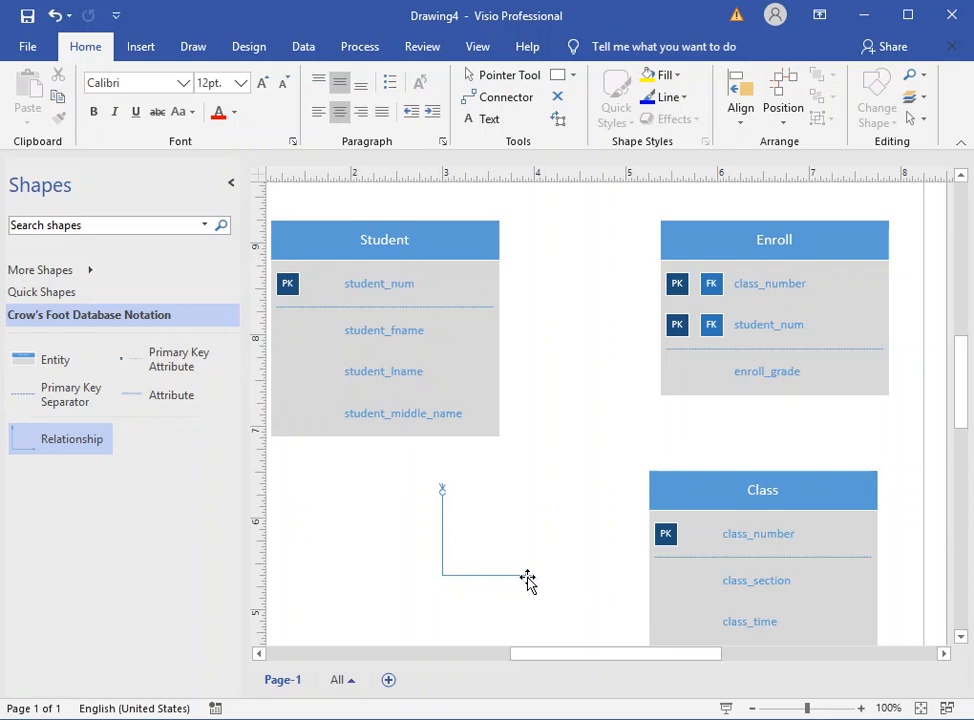
Glue the relationship's double-bar end to the Student entity and its crow's foot end to the Enroll entity.
left_click_drag(546, 562, 502, 330)
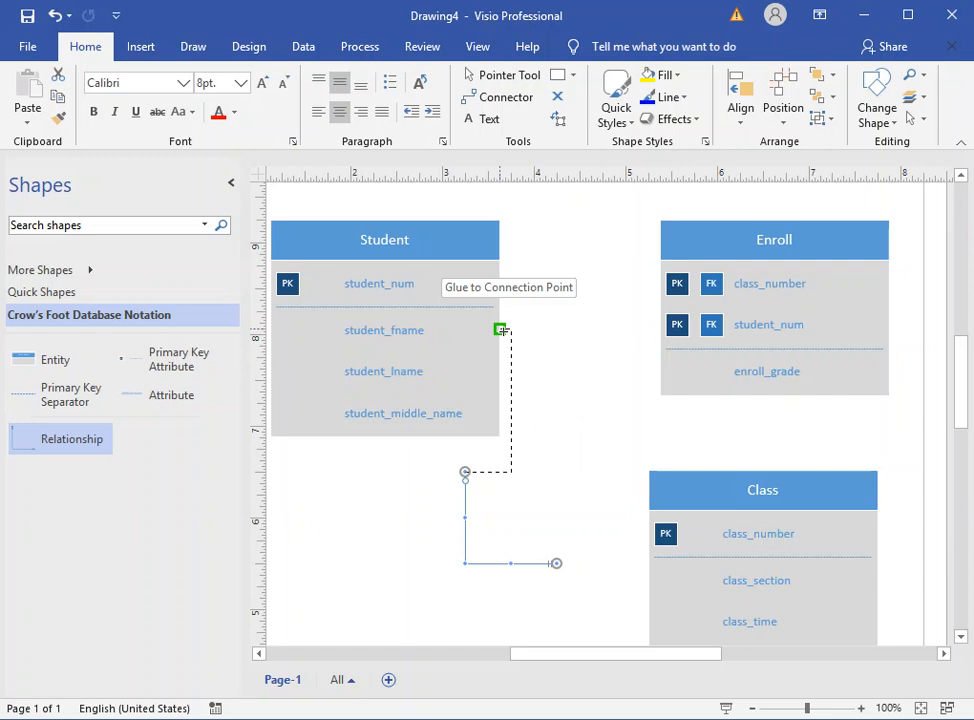
left_click_drag(502, 330, 502, 330)
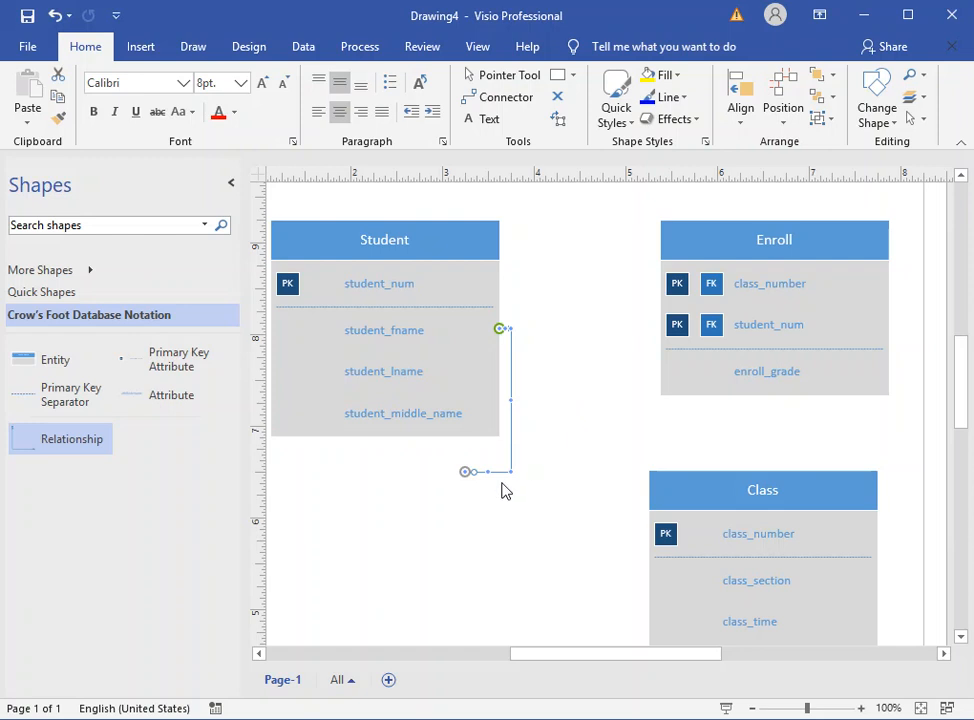
left_click_drag(467, 471, 653, 338)
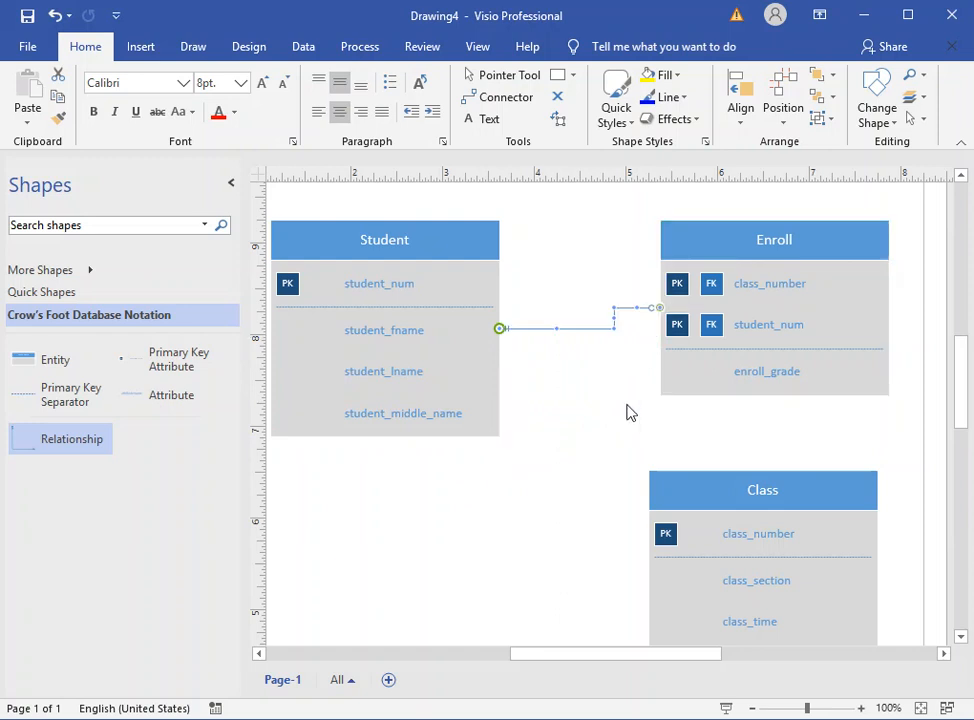
left_click(586, 386)
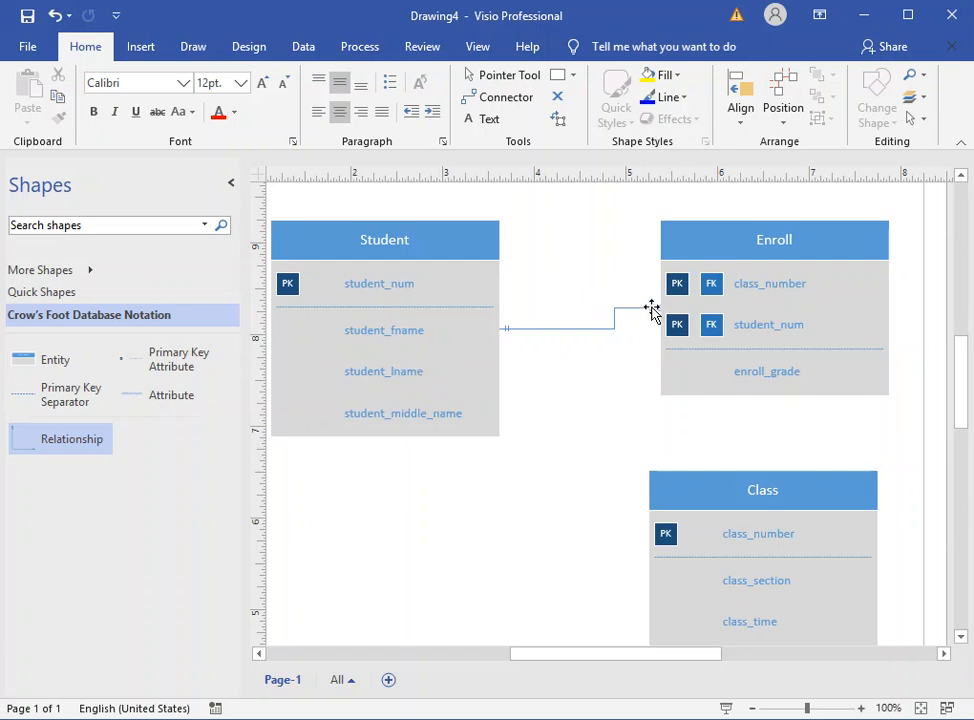
Set the begin symbol of the relationship between Student and Enroll to 1 or more.
left_click_drag(652, 310, 652, 308)
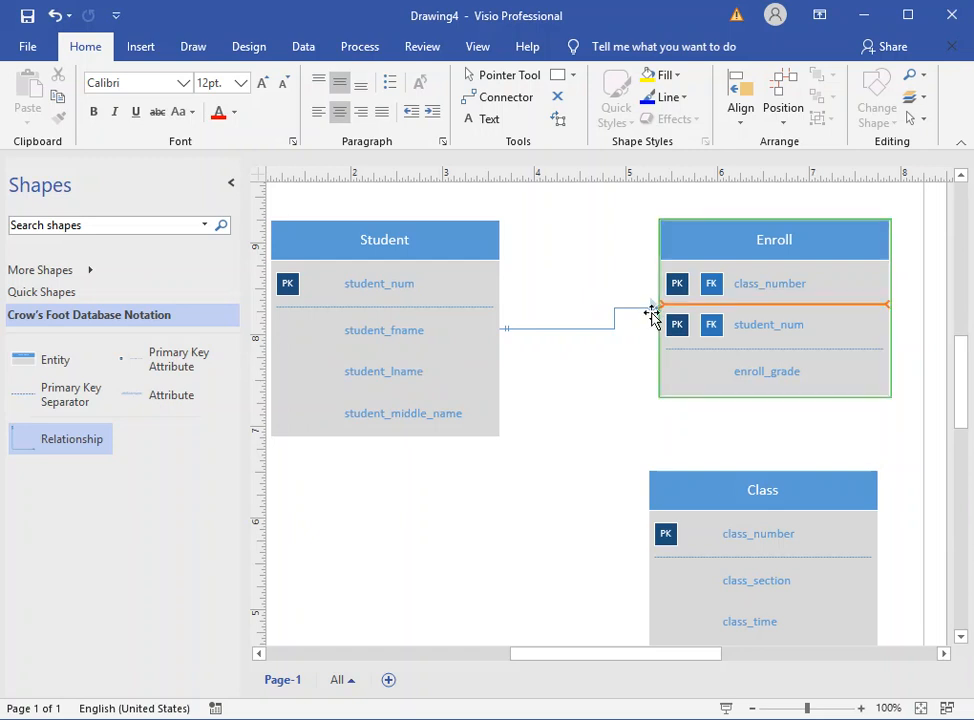
left_click(589, 329)
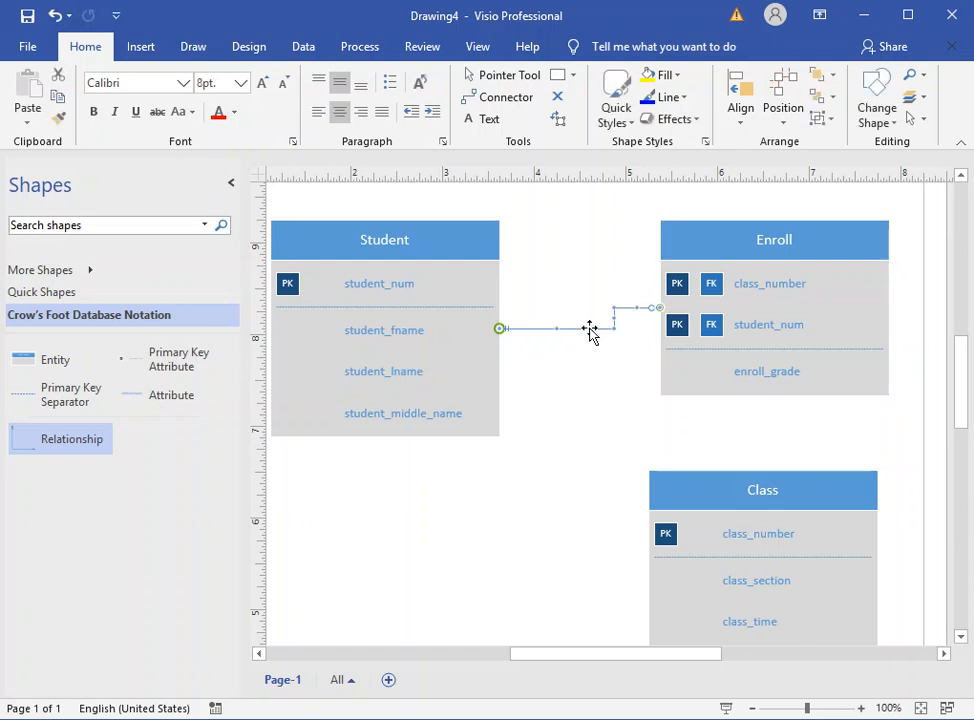
right_click(590, 335)
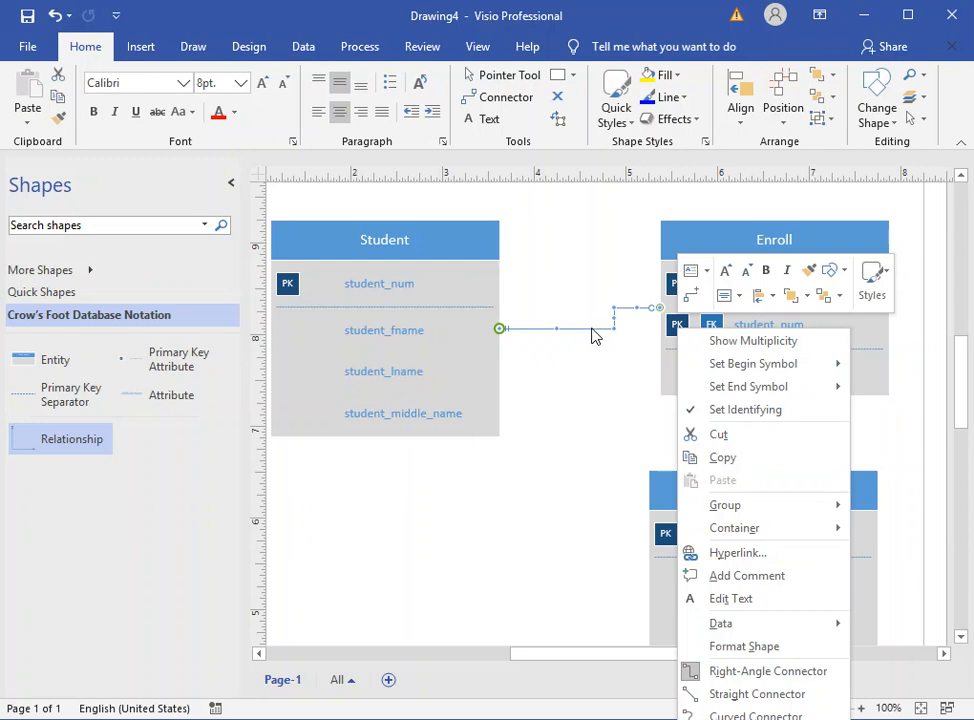
mouse_move(753, 372)
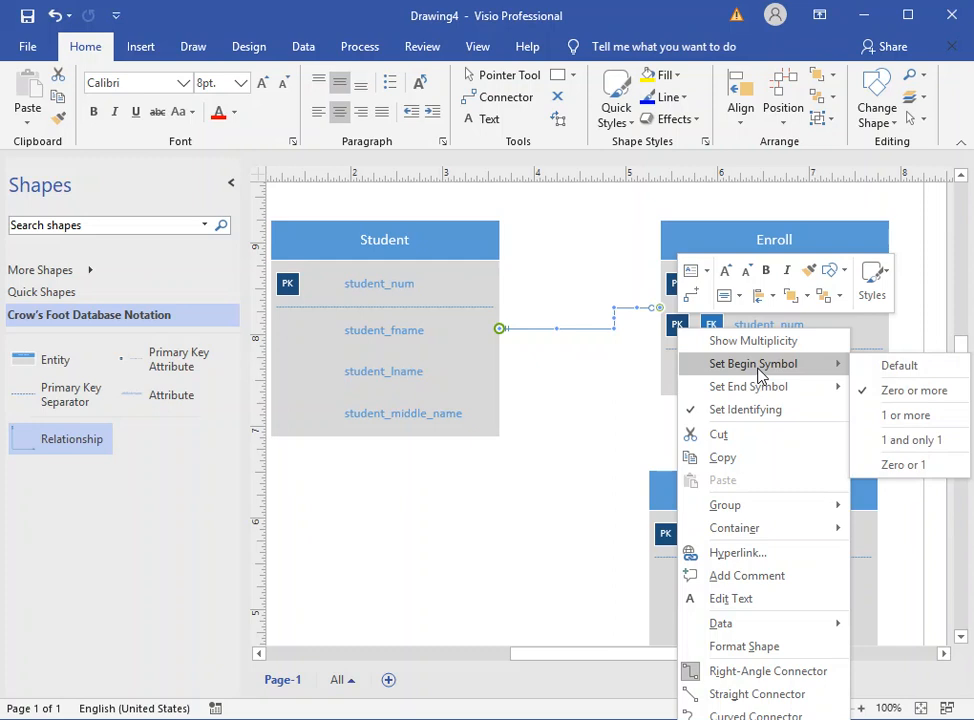
left_click(905, 418)
left_click(620, 461)
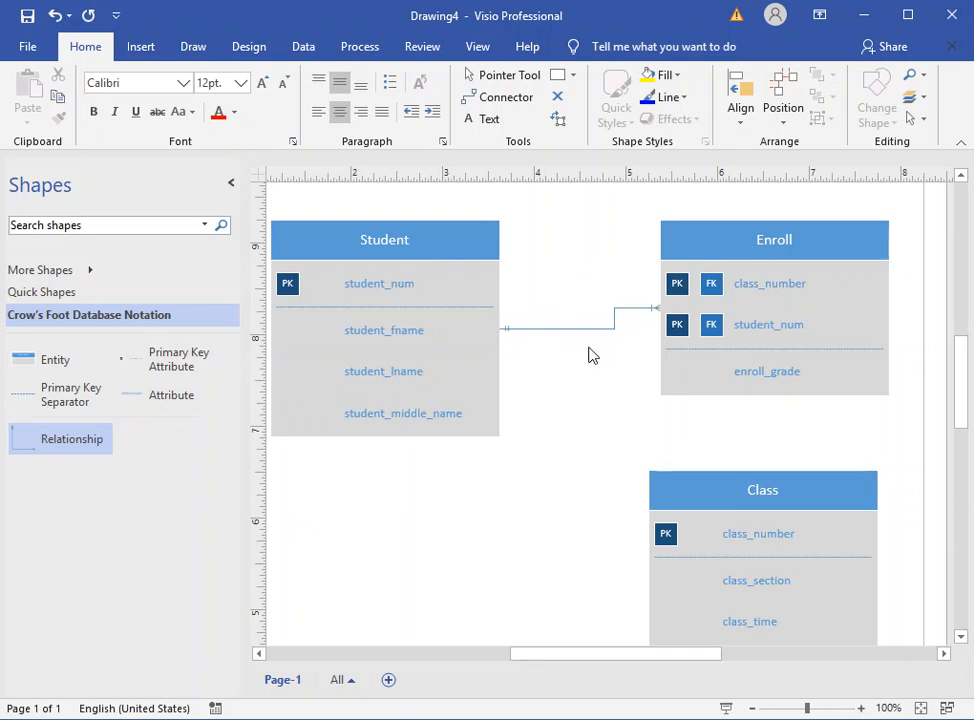
Add a second Relationship connector, gluing its double-bar end to the Class entity and its crow's foot end to the Enroll entity.
left_click_drag(12, 437, 515, 557)
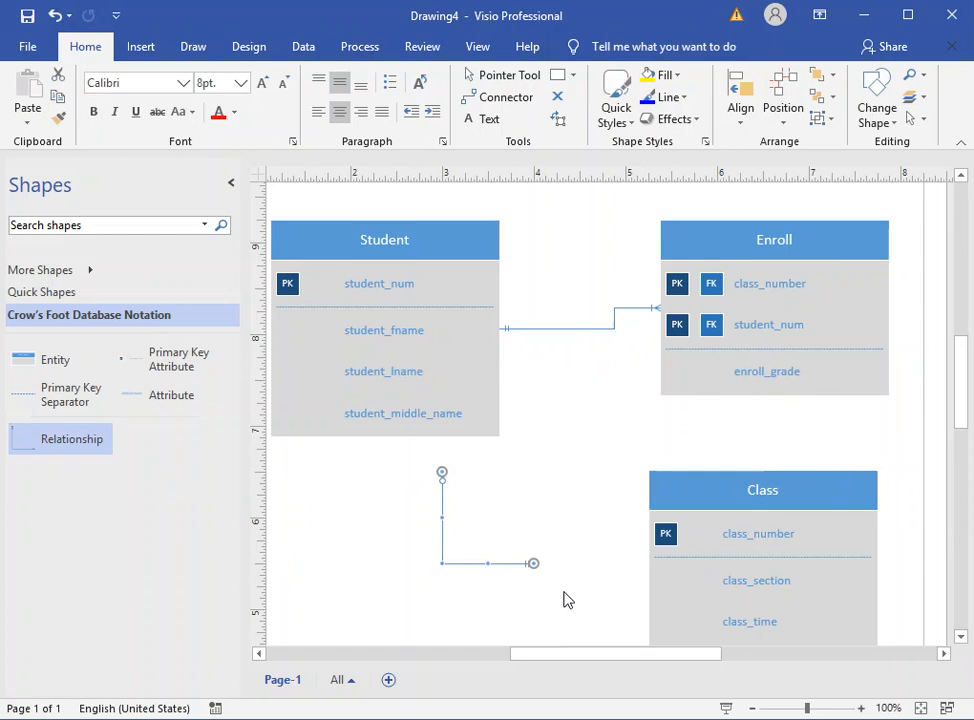
left_click(567, 533)
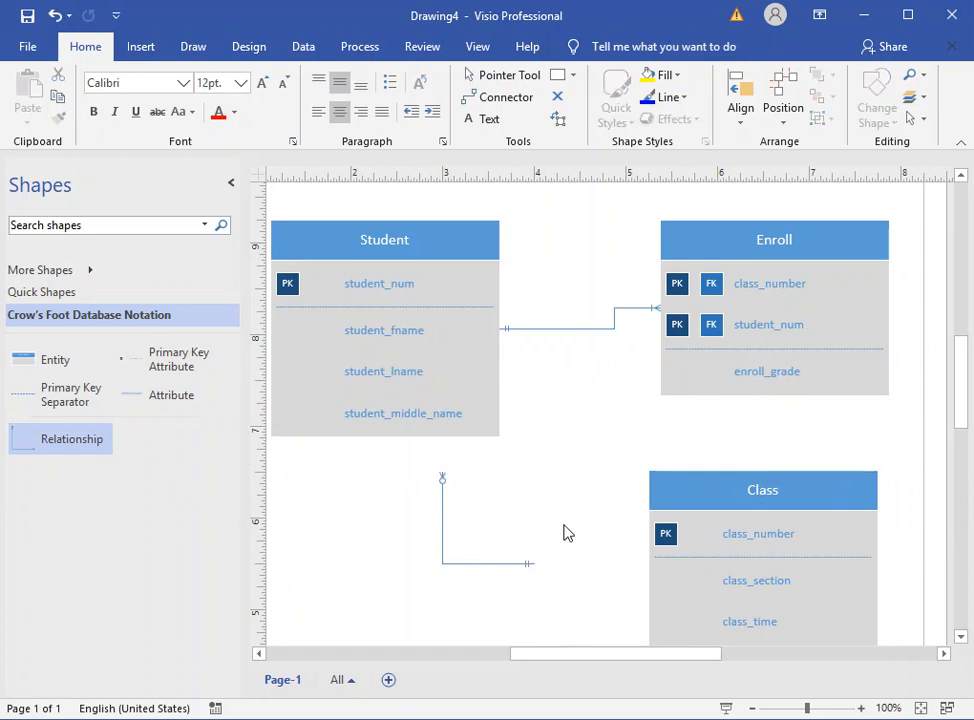
left_click(526, 564)
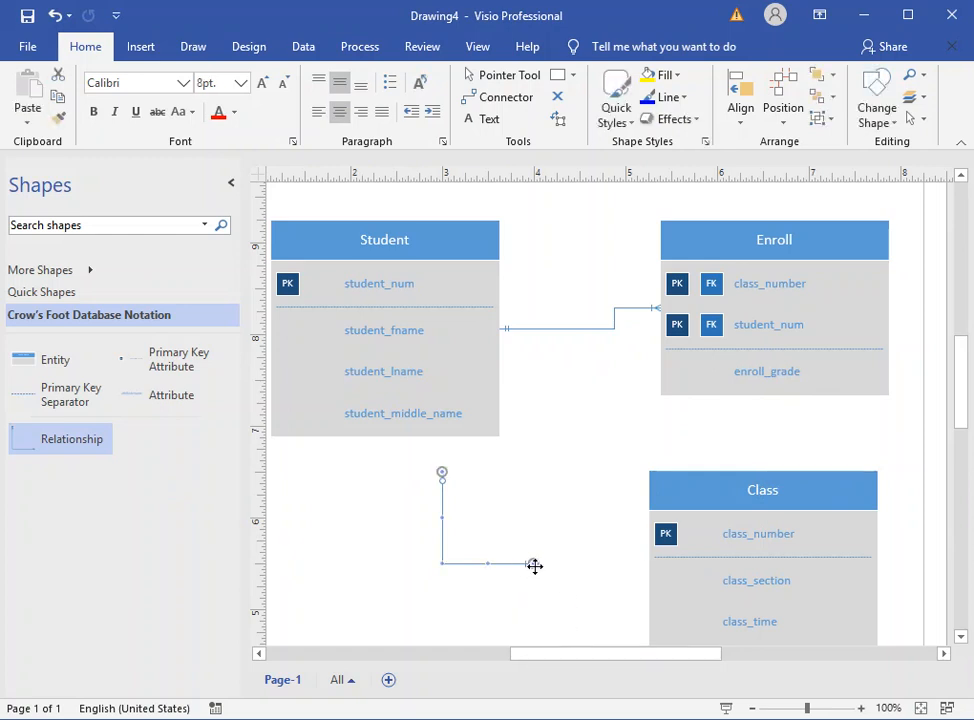
left_click_drag(534, 564, 762, 468)
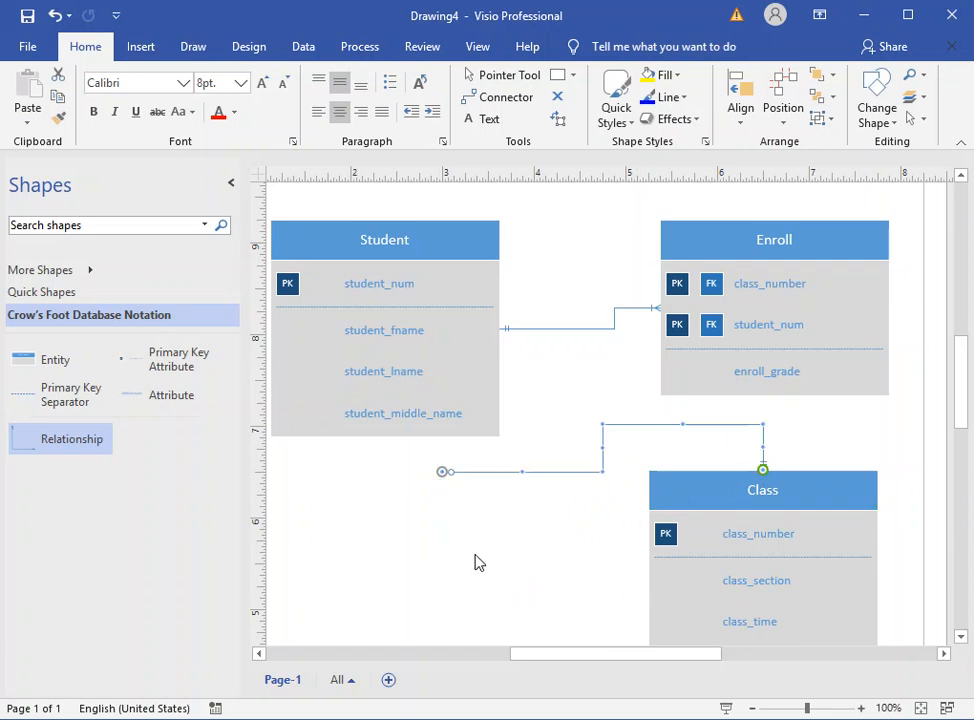
left_click_drag(442, 470, 750, 390)
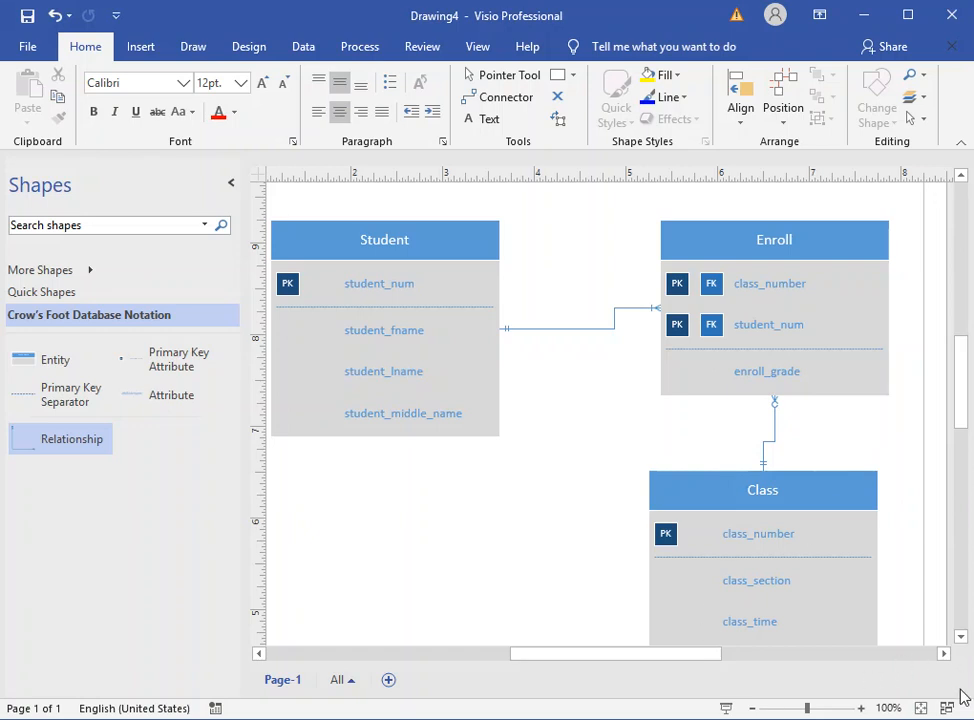
Move the Class entity farther down and right from Enroll, and raise the Student entity slightly to nearly straighten its connector.
left_click_drag(813, 491, 865, 523)
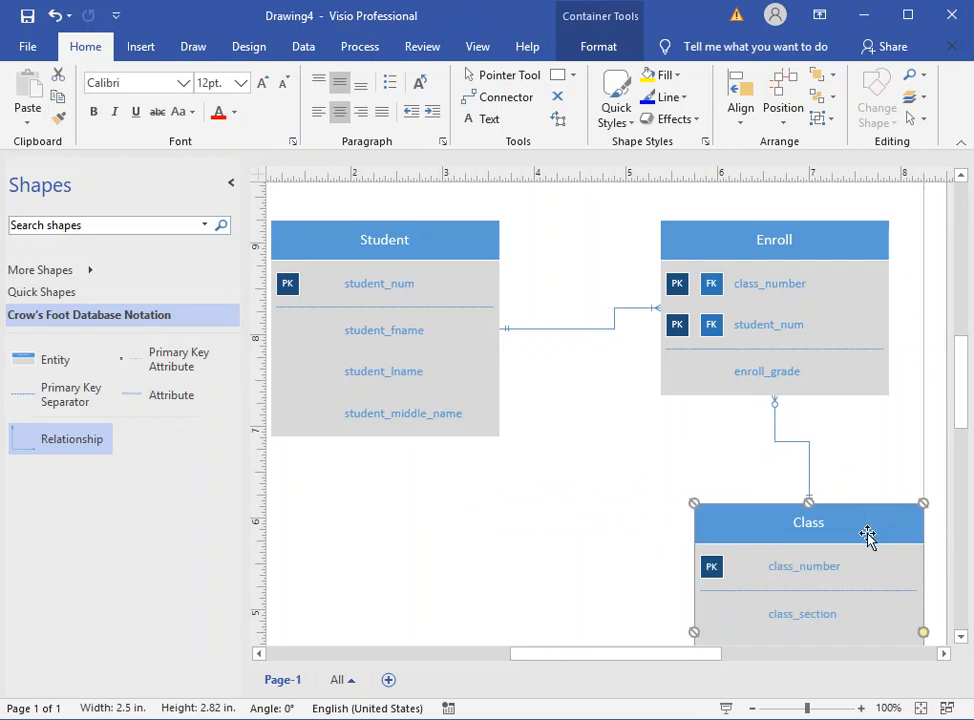
left_click_drag(426, 250, 426, 228)
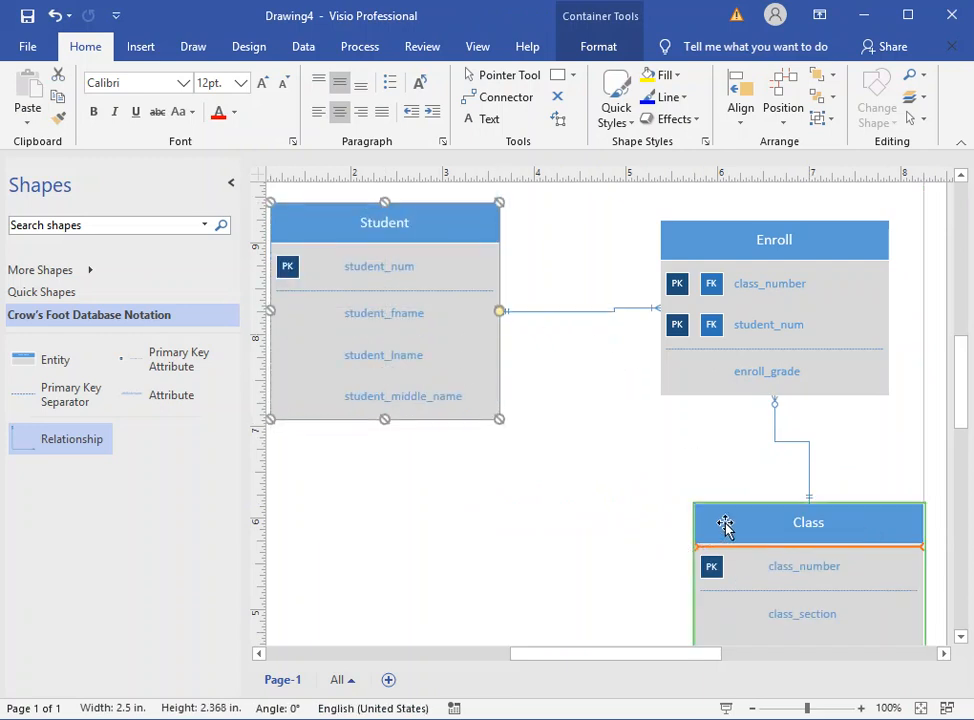
Label the relationship between Student and Enroll "enrolls in".
double_click(606, 312)
left_click(598, 370)
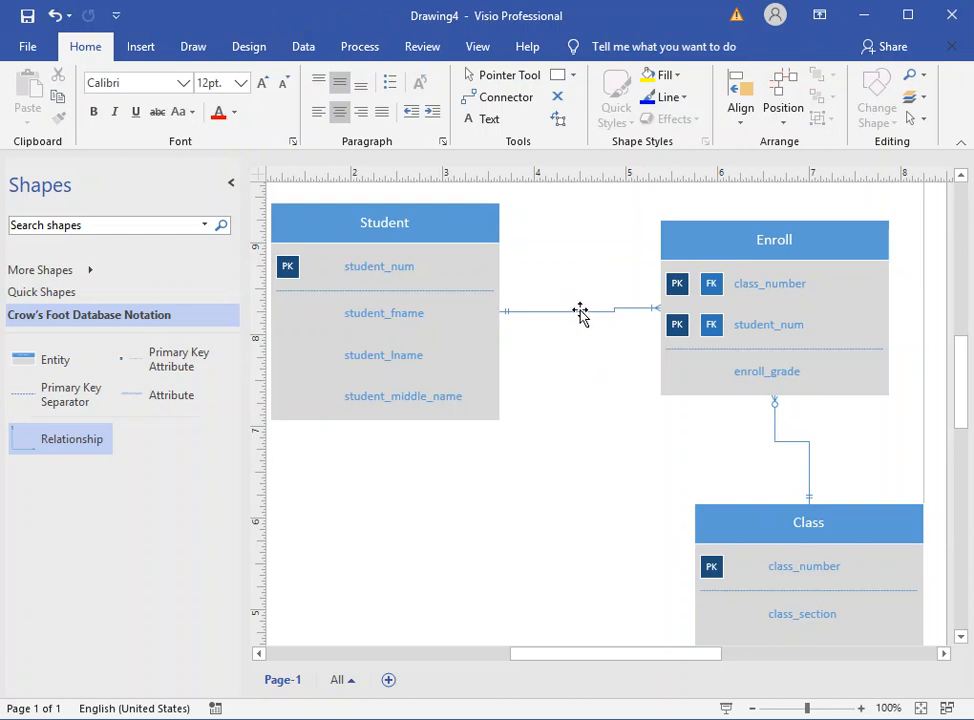
double_click(581, 312)
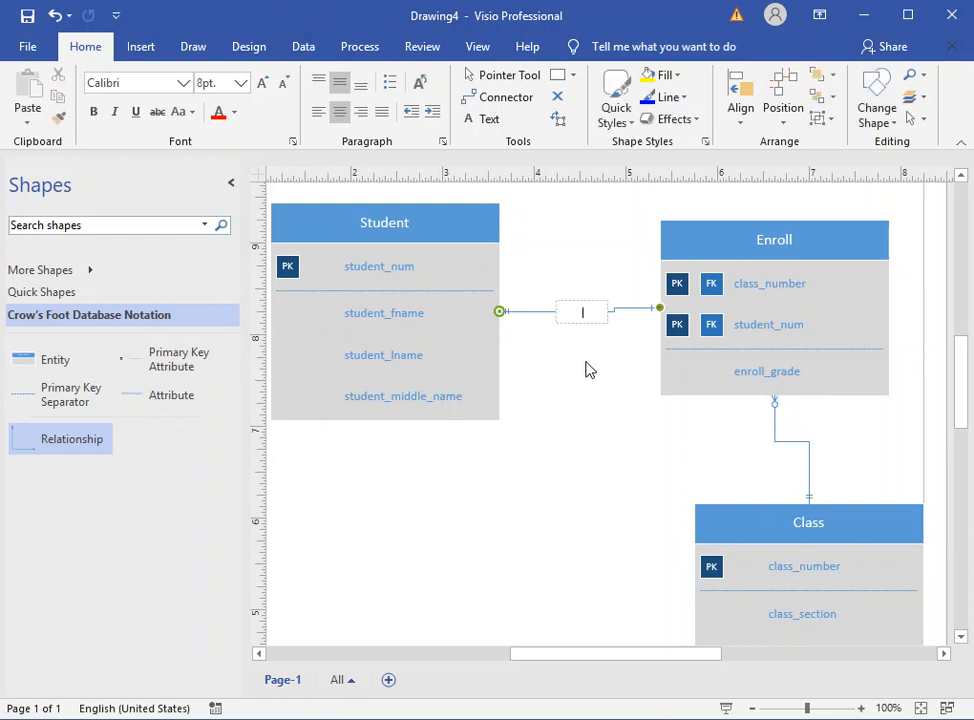
left_click(580, 329)
double_click(581, 312)
type("enrolls in")
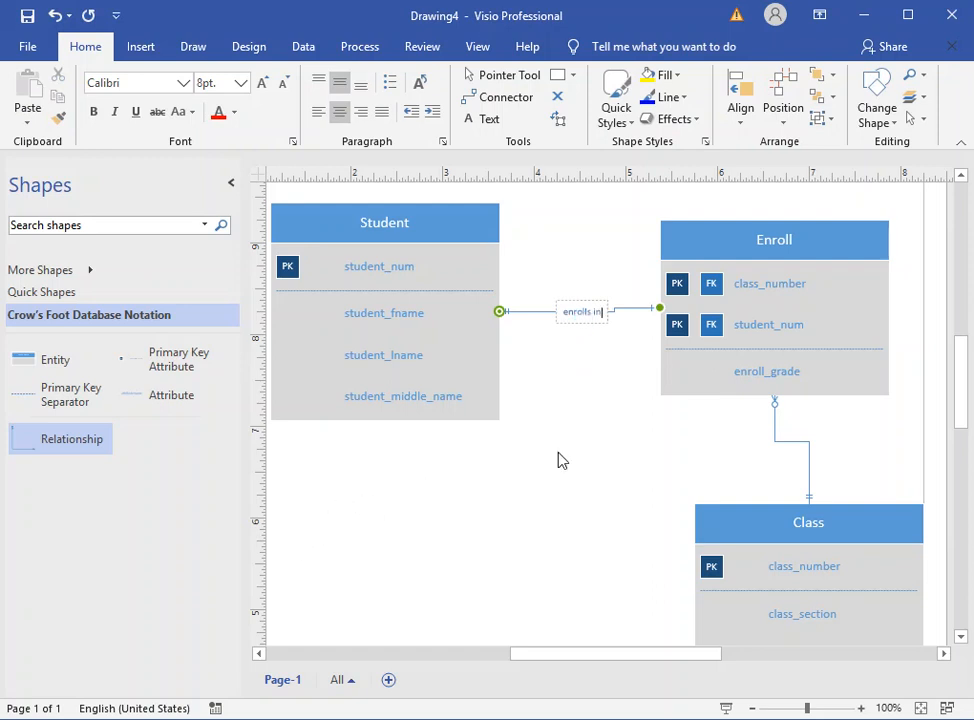
Label the relationship between Enroll and Class "have".
double_click(809, 460)
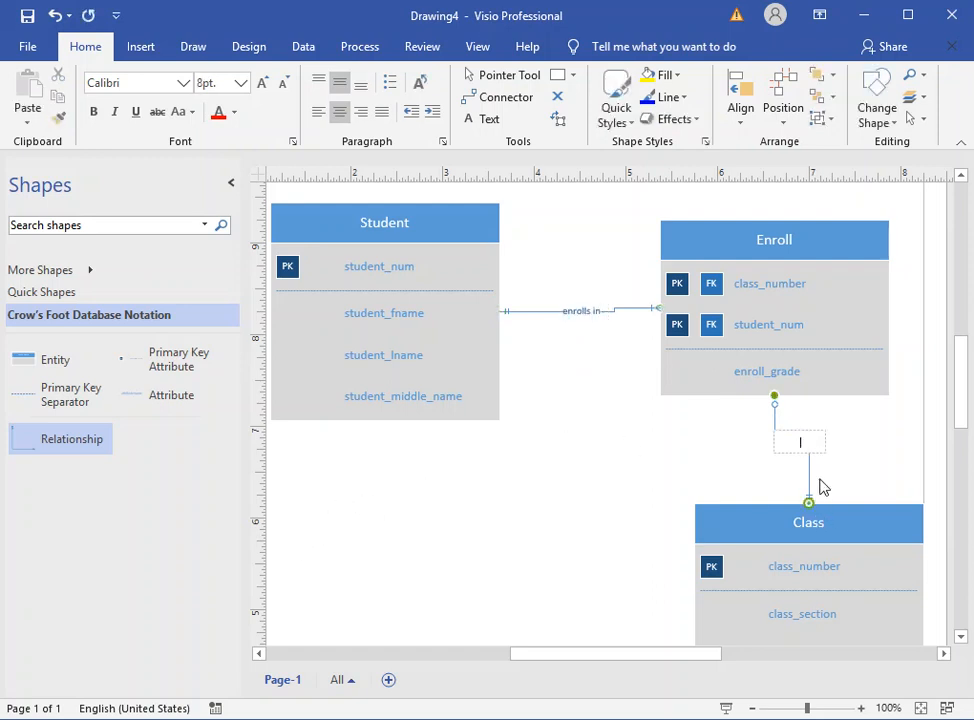
type("have")
left_click(647, 449)
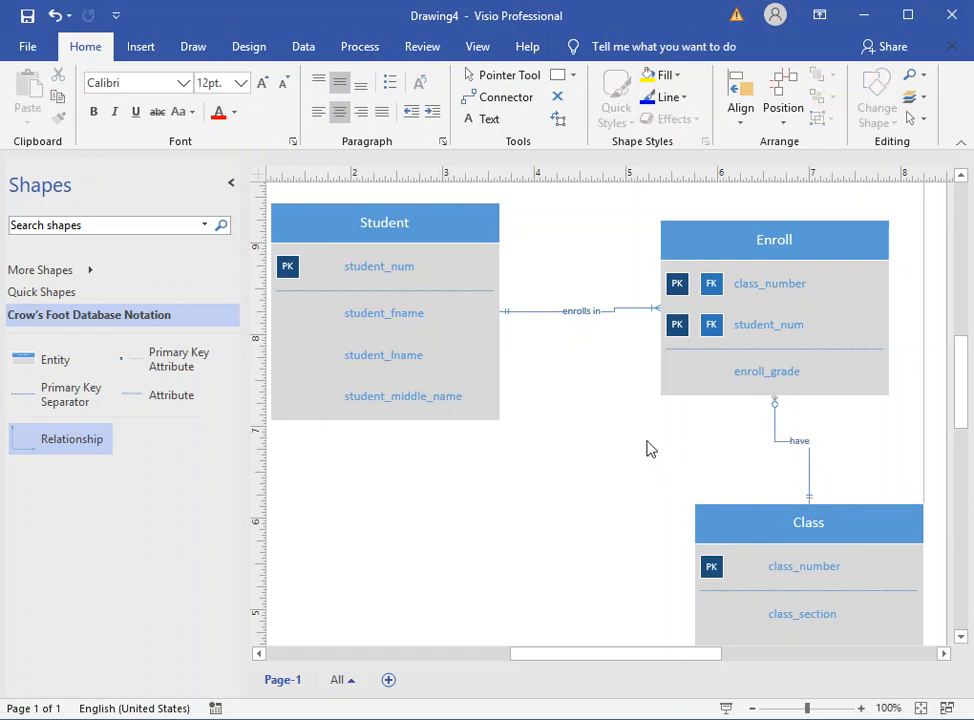
Apply a thicker line weight to the "enrolls in" relationship connector.
left_click(548, 313)
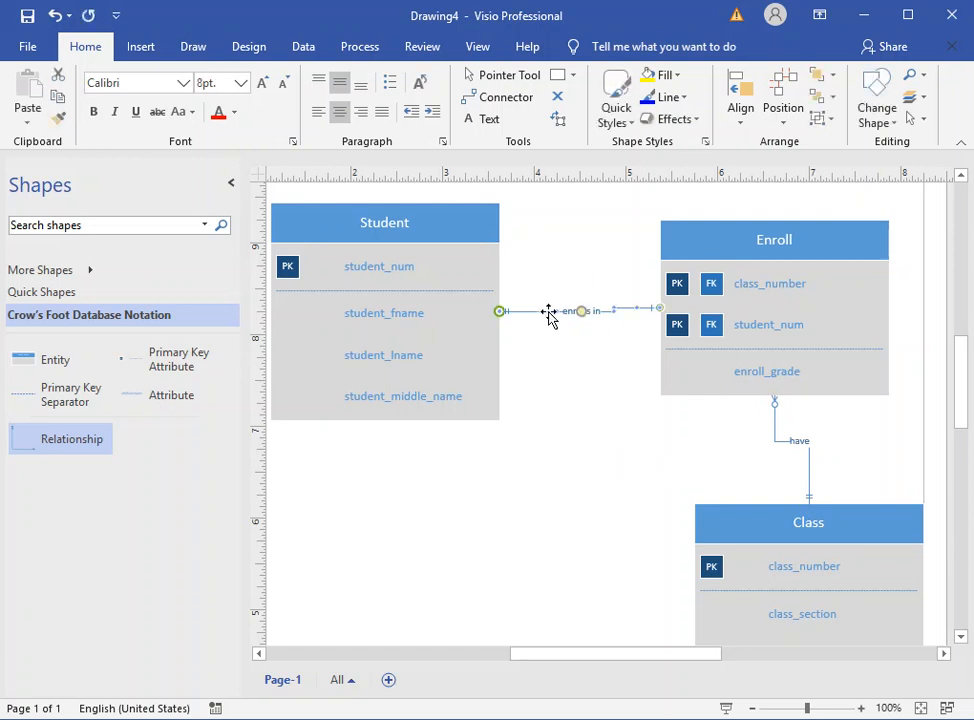
right_click(549, 315)
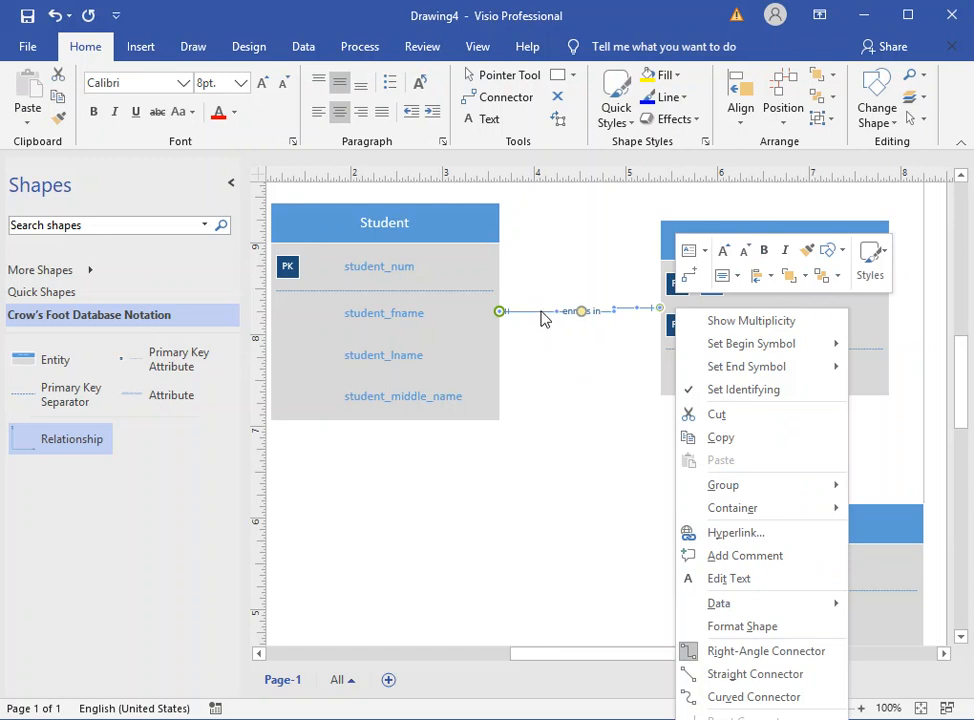
left_click(541, 315)
double_click(541, 315)
left_click(537, 348)
right_click(537, 314)
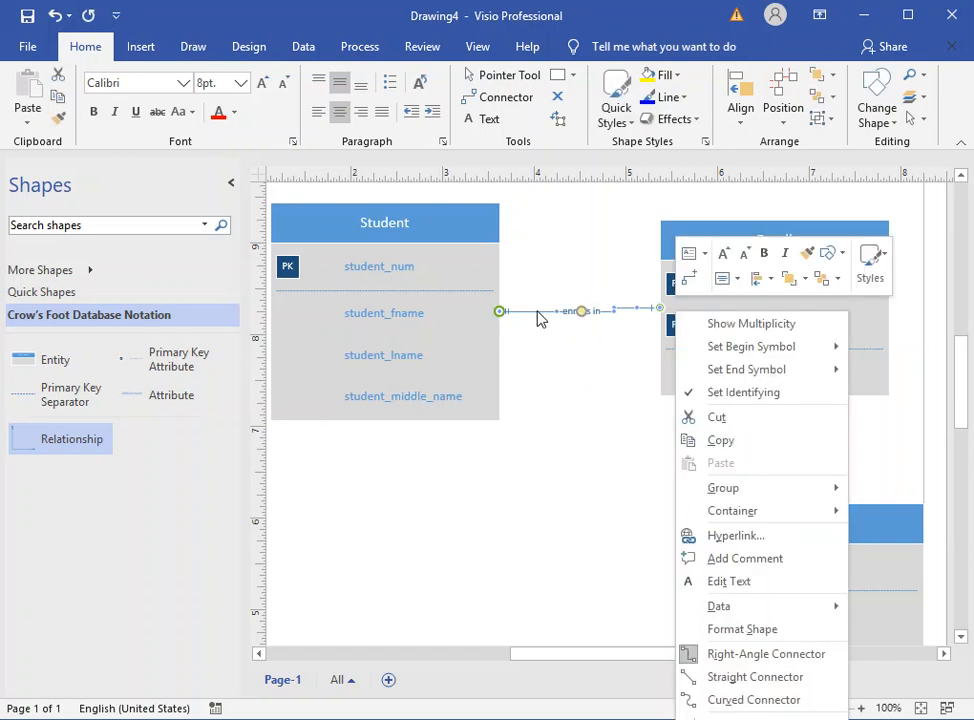
left_click(870, 270)
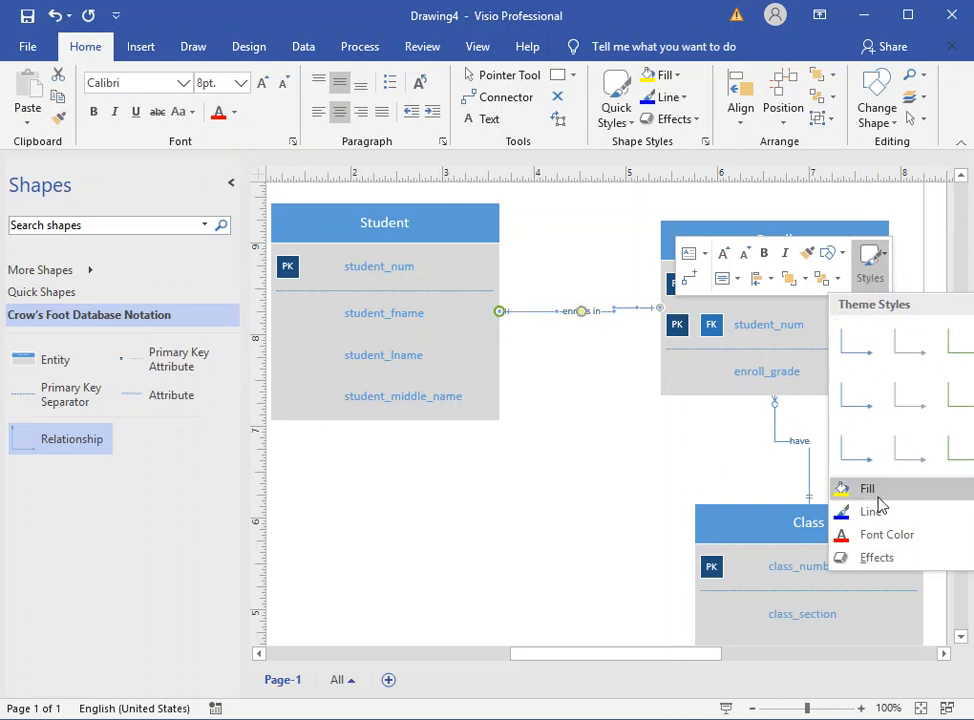
mouse_move(876, 494)
mouse_move(893, 518)
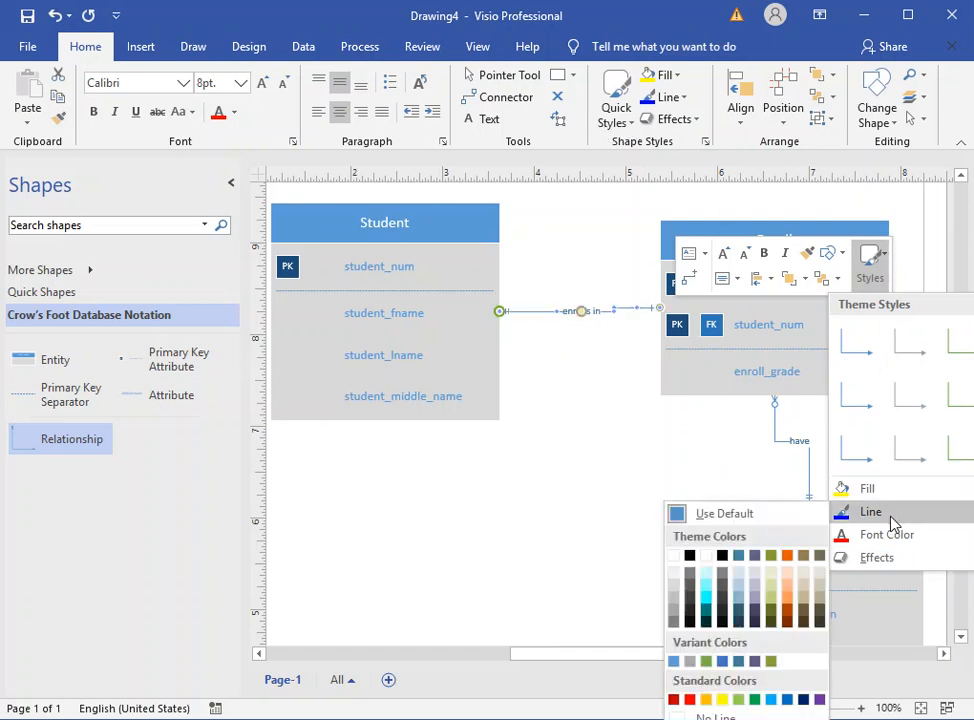
mouse_move(750, 719)
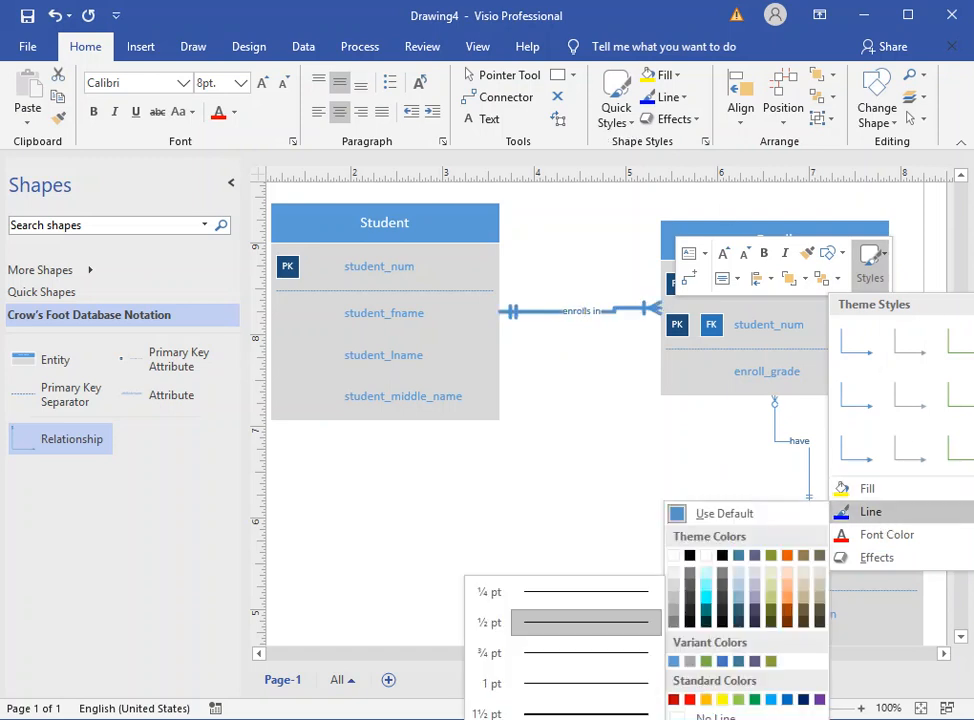
left_click(586, 719)
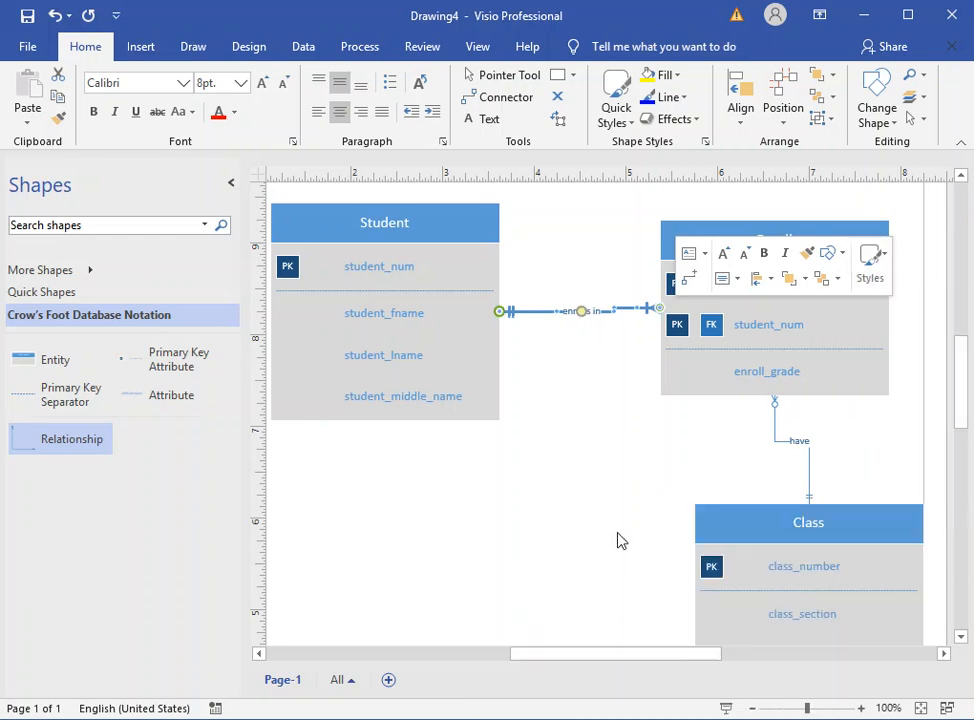
left_click(613, 500)
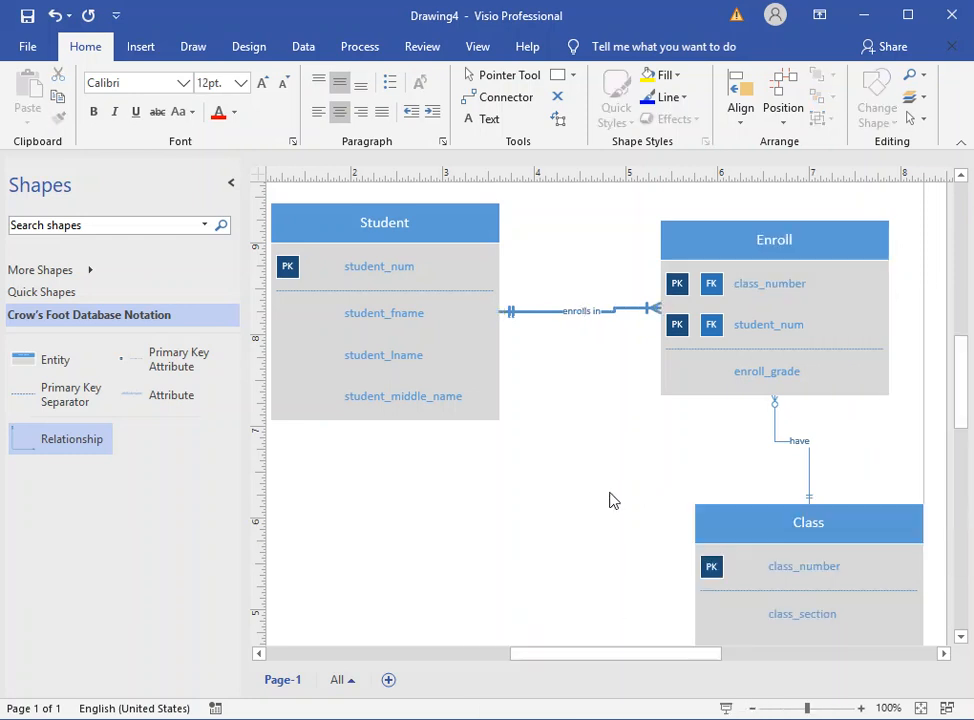
Increase the font size of the "enrolls in" label to 10 pt.
double_click(585, 316)
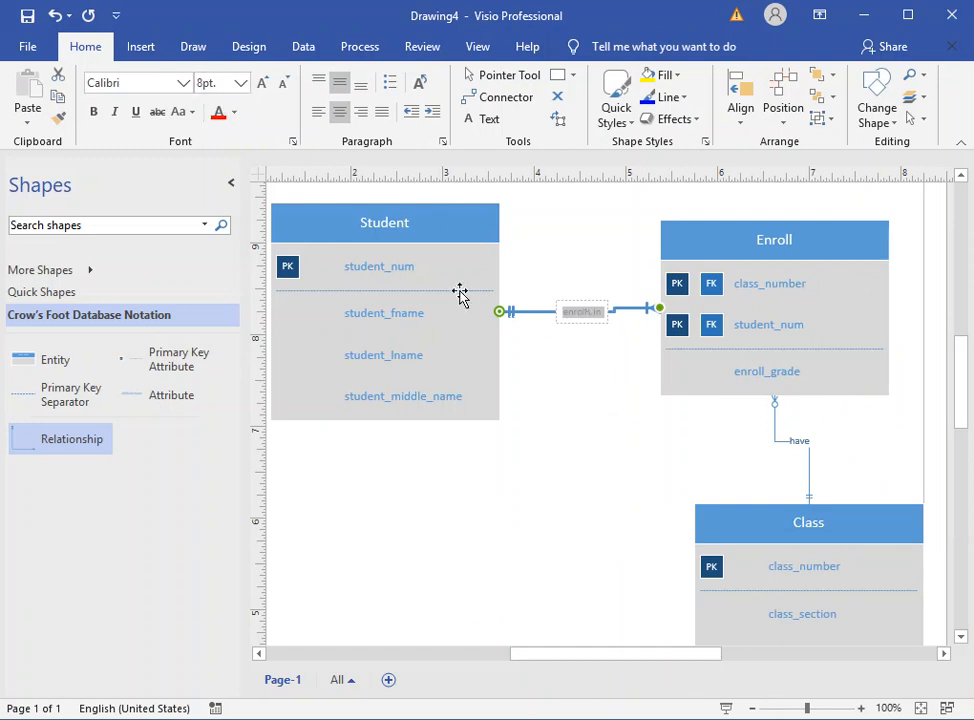
left_click(261, 84)
left_click(261, 84)
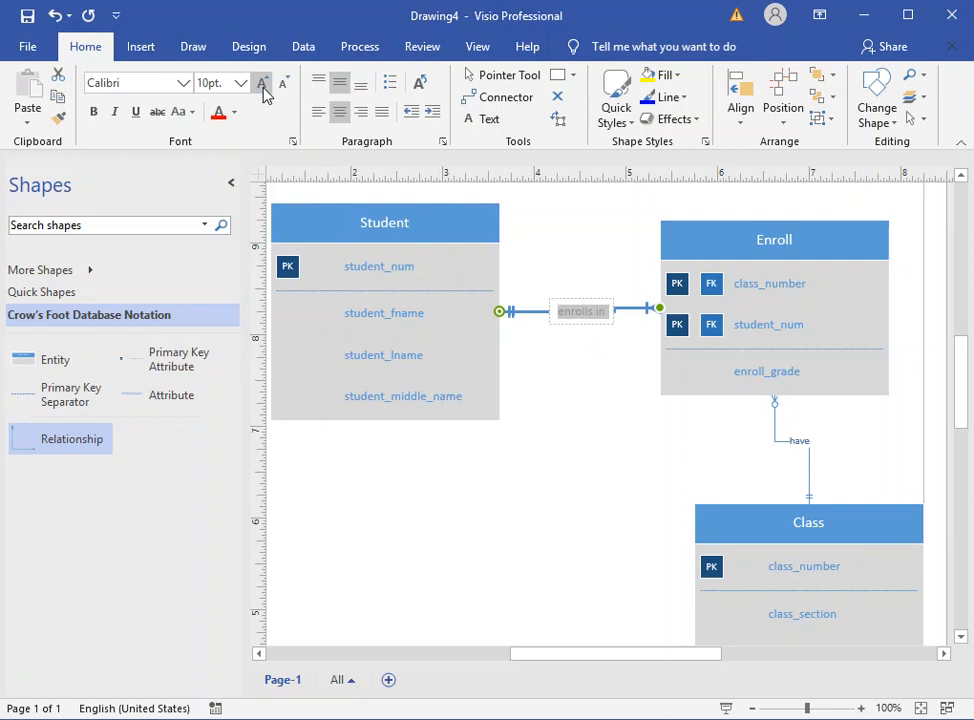
left_click(263, 86)
left_click(620, 478)
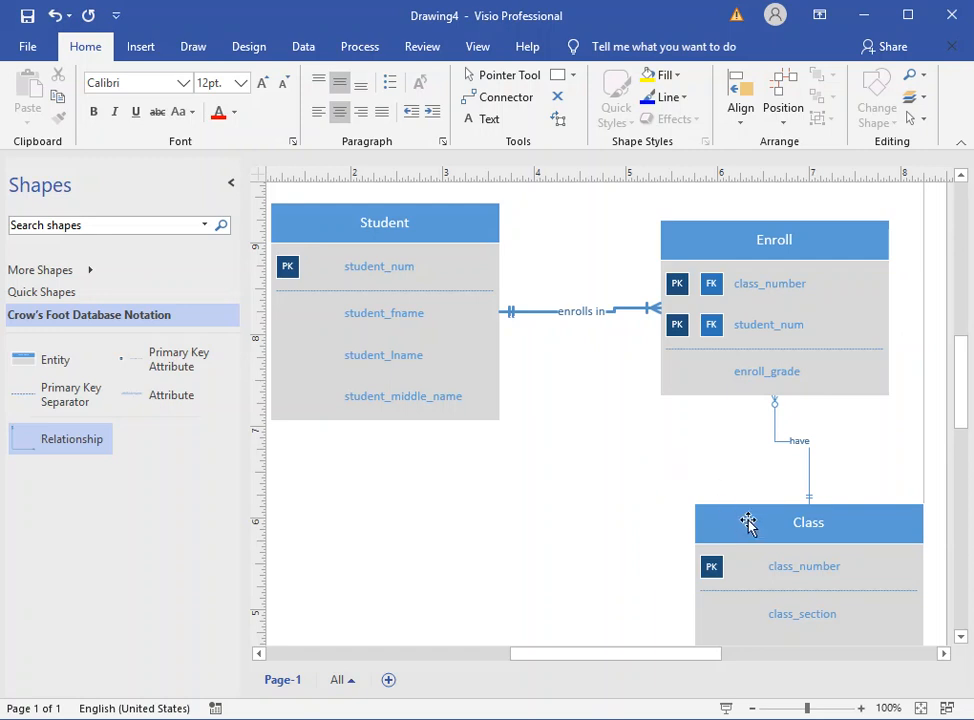
Reposition the Class entity almost directly below the Enroll entity, leaving room for the "have" relationship between them.
left_click_drag(752, 524, 417, 522)
left_click_drag(483, 517, 649, 402)
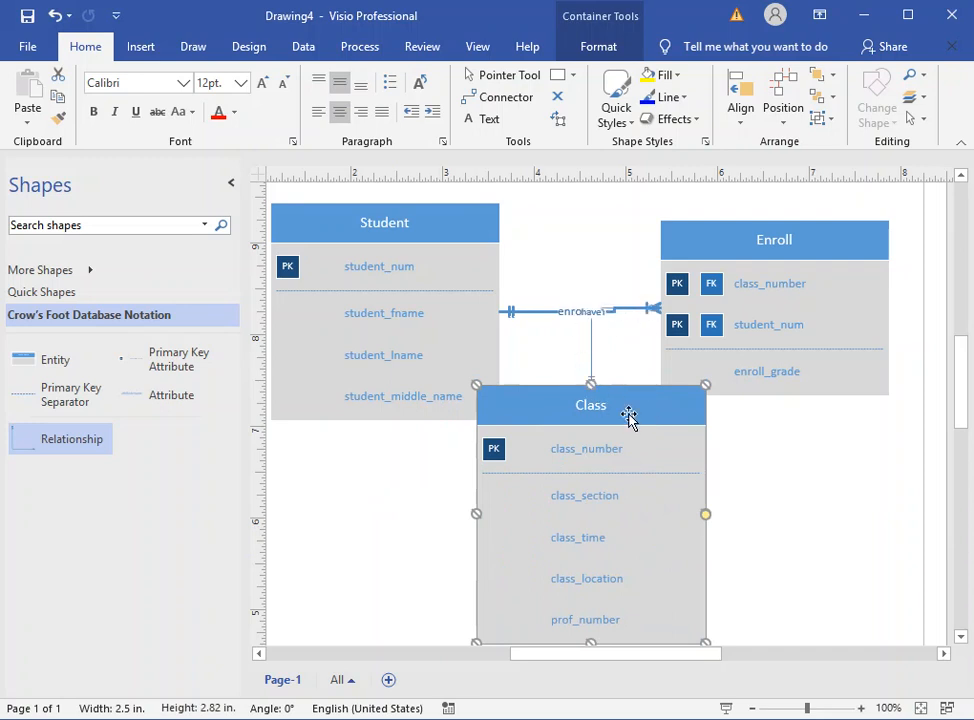
left_click_drag(635, 400, 831, 483)
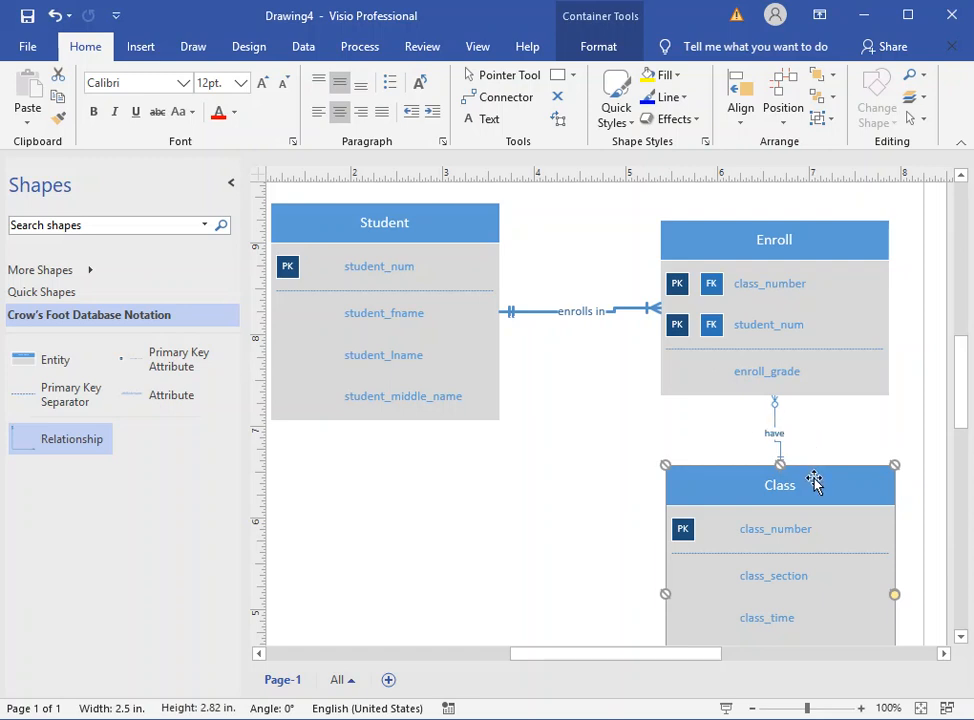
left_click_drag(813, 480, 814, 490)
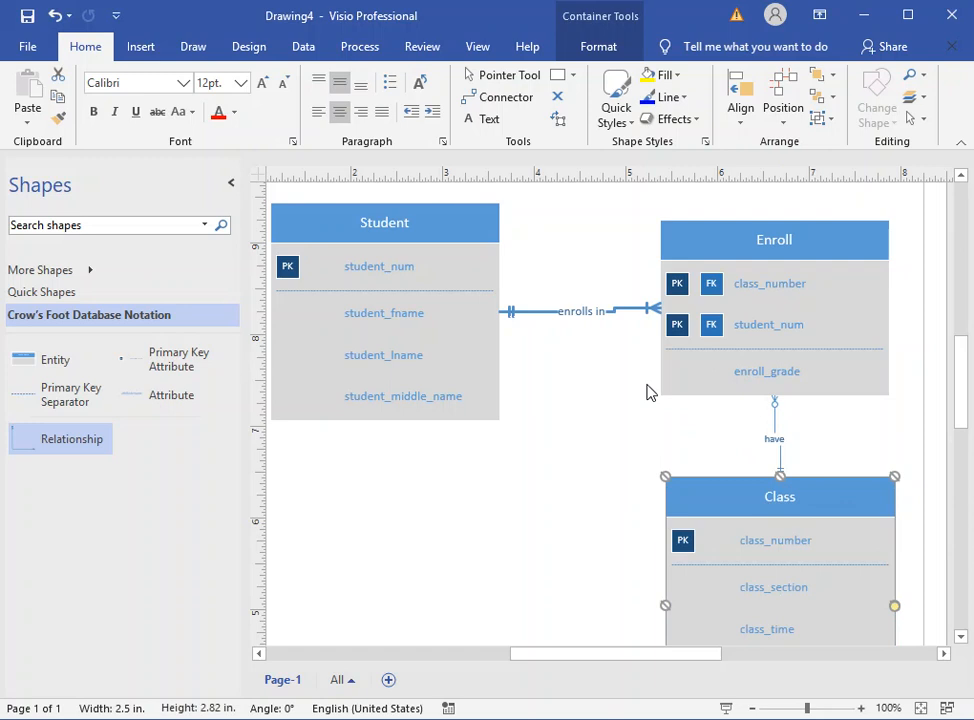
Show multiplicity on the "enrolls in" relationship and delete the M4 and M2 labels above its line.
right_click(547, 316)
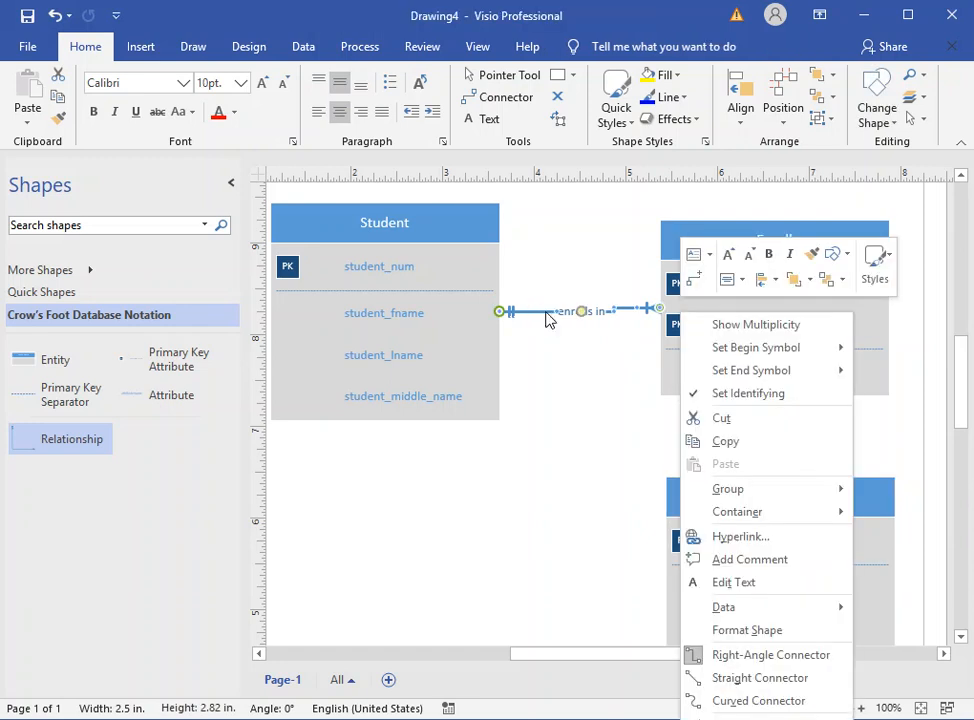
left_click(779, 337)
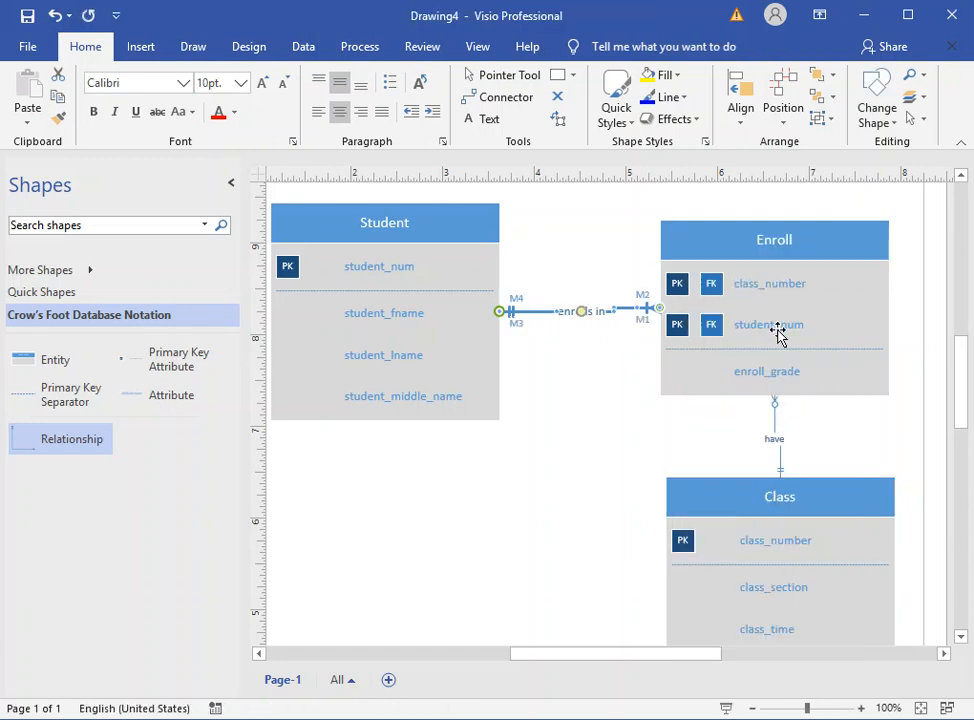
left_click(517, 303)
key("Delete")
left_click(641, 291)
key("Delete")
key("Delete")
Replace the M3 multiplicity label near Student with (0,7) and the M1 label near Enroll with (1,N).
left_click(516, 323)
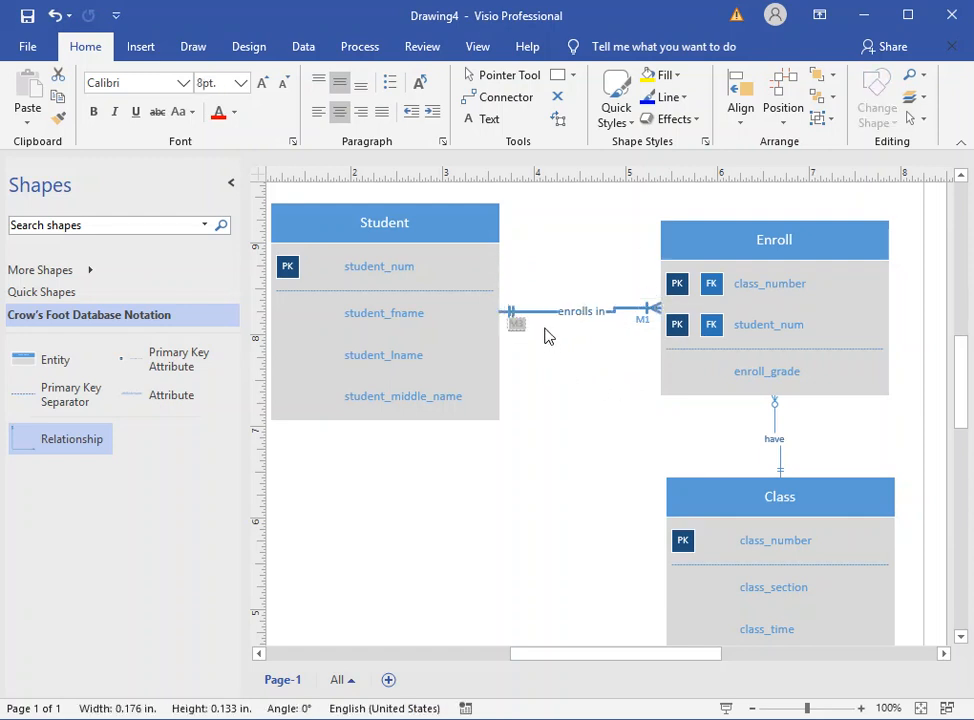
key("BackSpace")
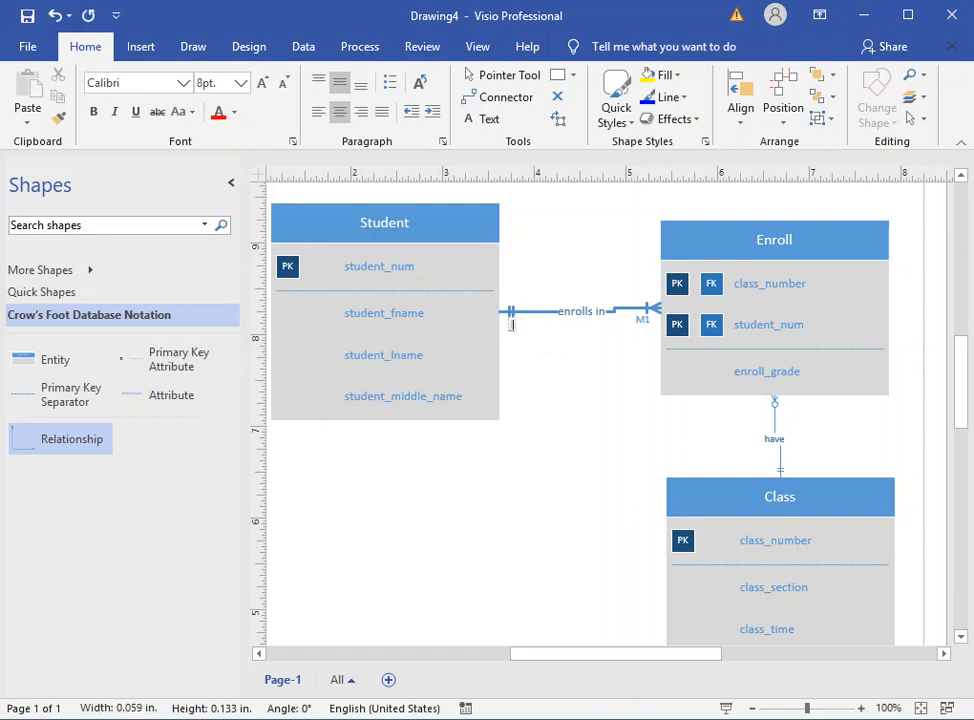
type("(0,7)")
left_click(642, 320)
mouse_move(637, 321)
left_mouse_down()
mouse_move(648, 322)
mouse_move(641, 331)
left_mouse_up()
left_click(575, 405)
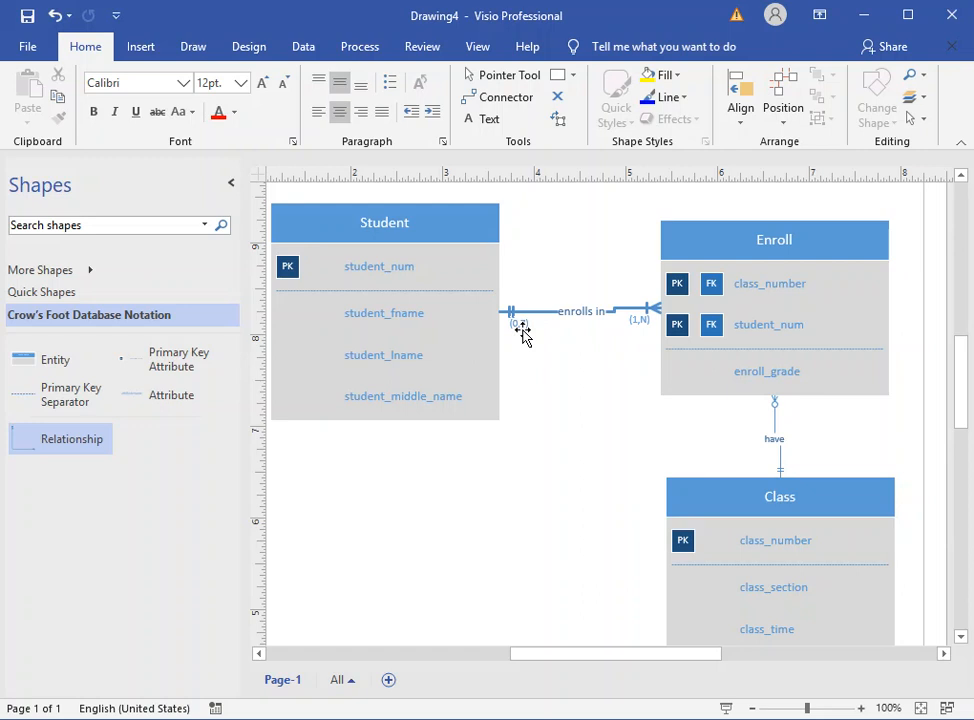
mouse_move(518, 327)
left_mouse_down()
mouse_move(517, 318)
mouse_move(520, 342)
left_mouse_up()
mouse_move(520, 330)
left_mouse_down()
mouse_move(522, 344)
mouse_move(507, 348)
mouse_move(515, 329)
mouse_move(530, 340)
left_mouse_up()
Make the "enrolls in" relationship non-identifying and shift the Enroll entity slightly upward, keeping it above the Class entity.
right_click(545, 318)
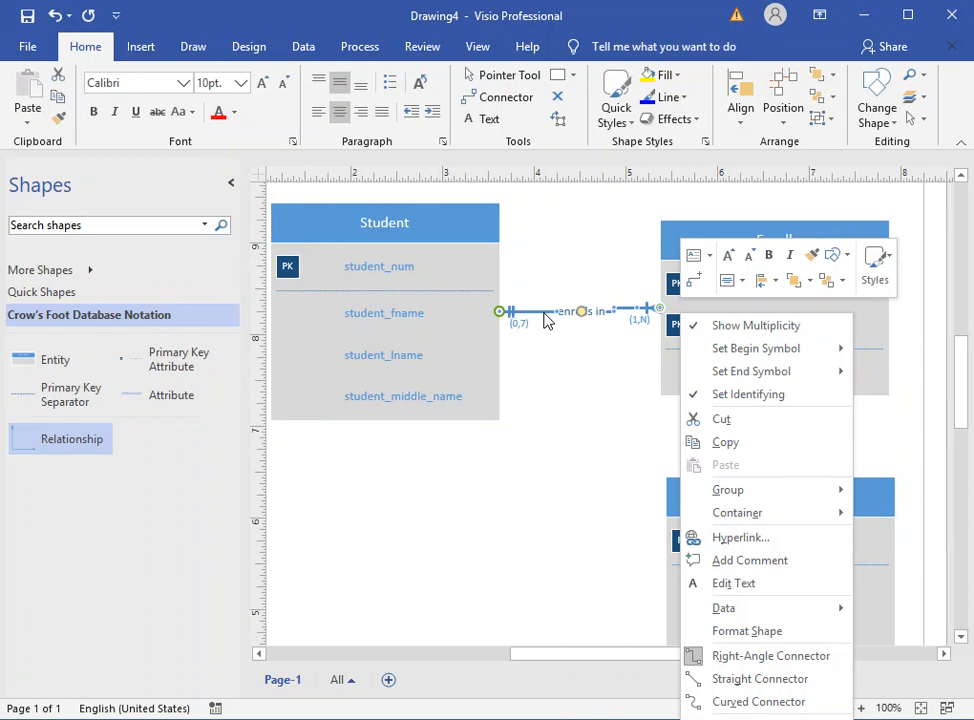
left_click(731, 396)
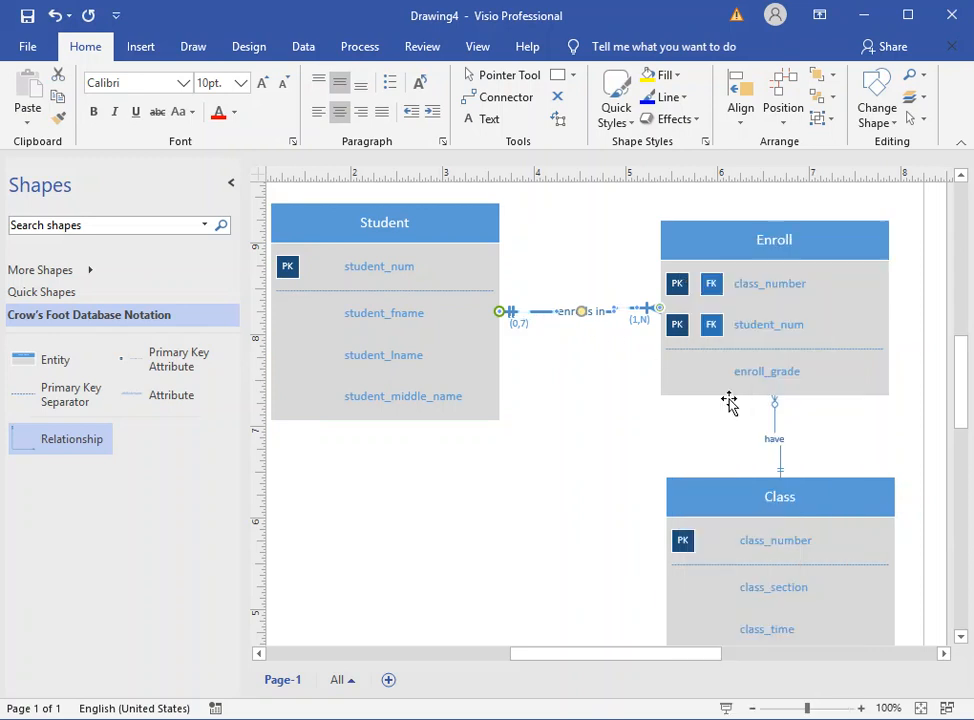
left_click(596, 459)
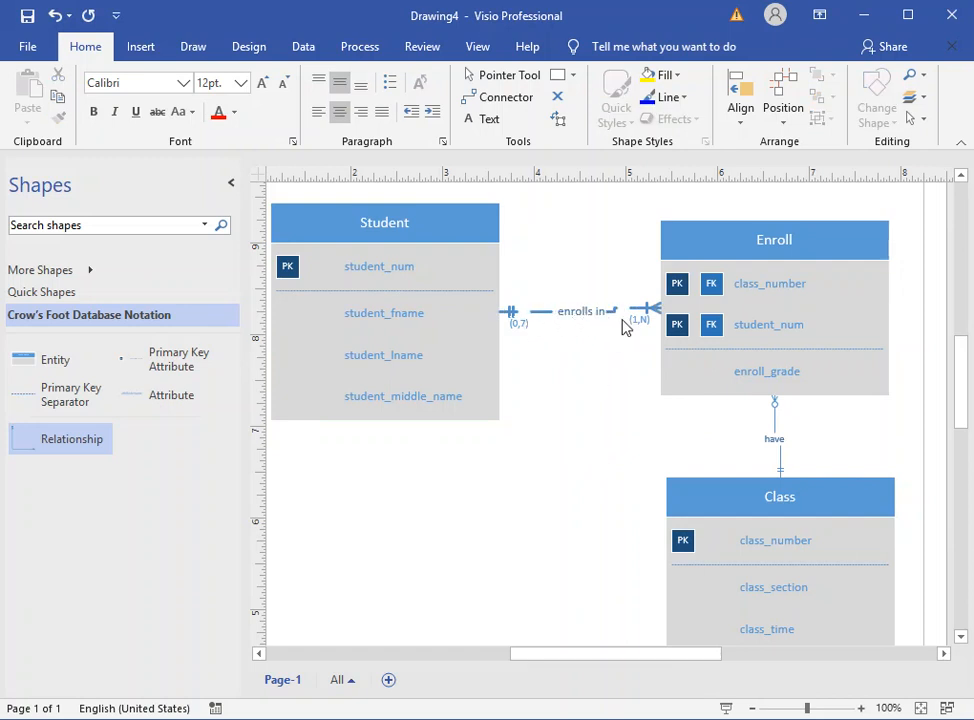
left_click_drag(761, 250, 812, 246)
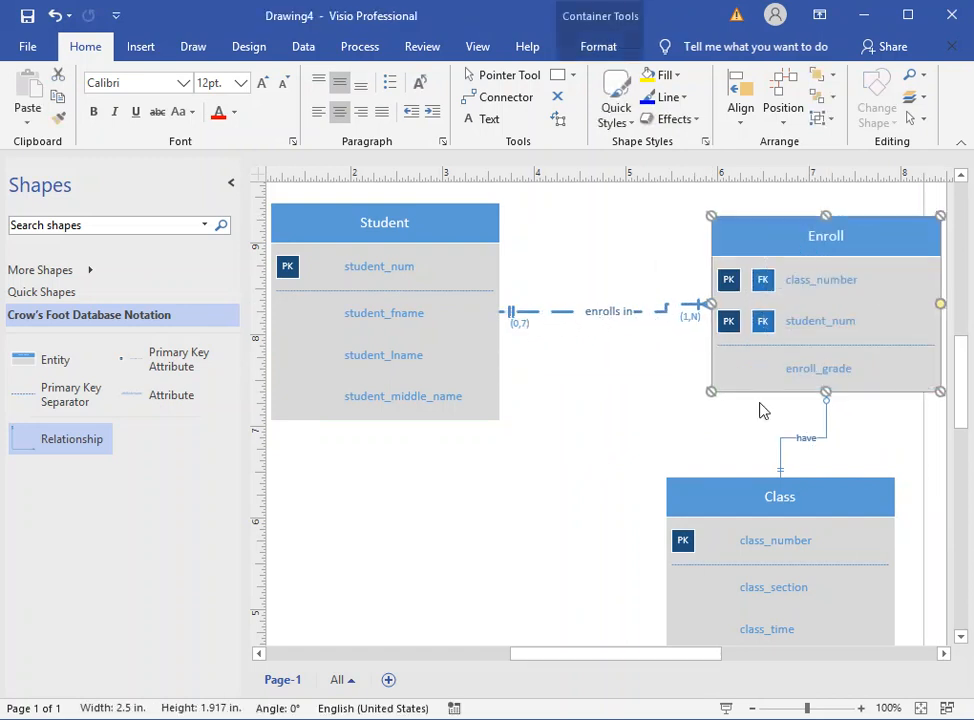
left_click_drag(854, 235, 806, 237)
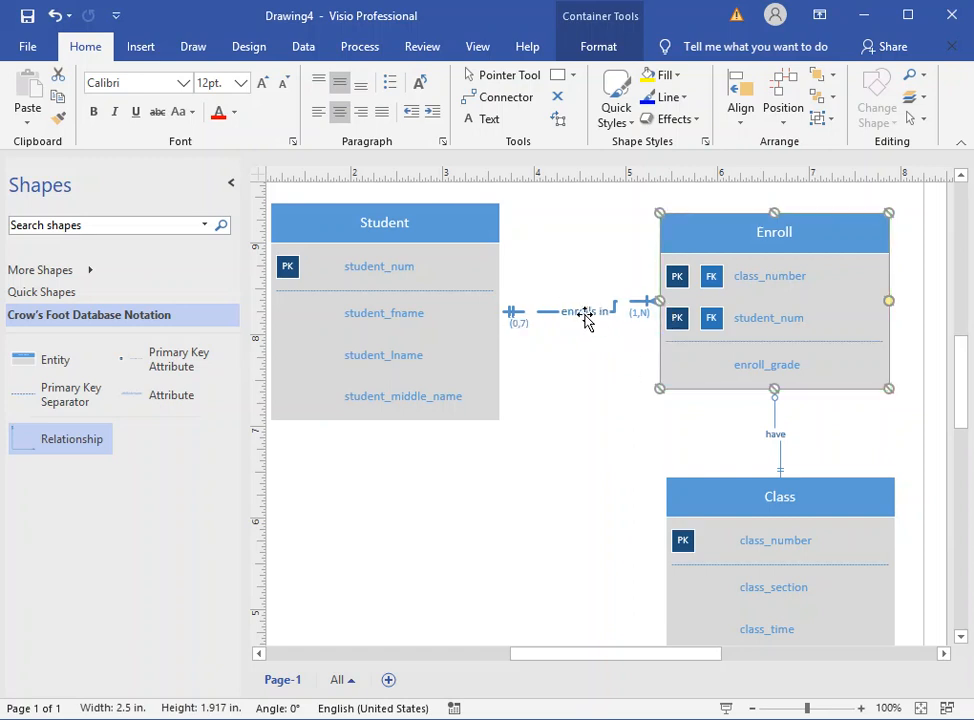
Open the Save As options for the drawing.
left_click(27, 48)
left_click(76, 300)
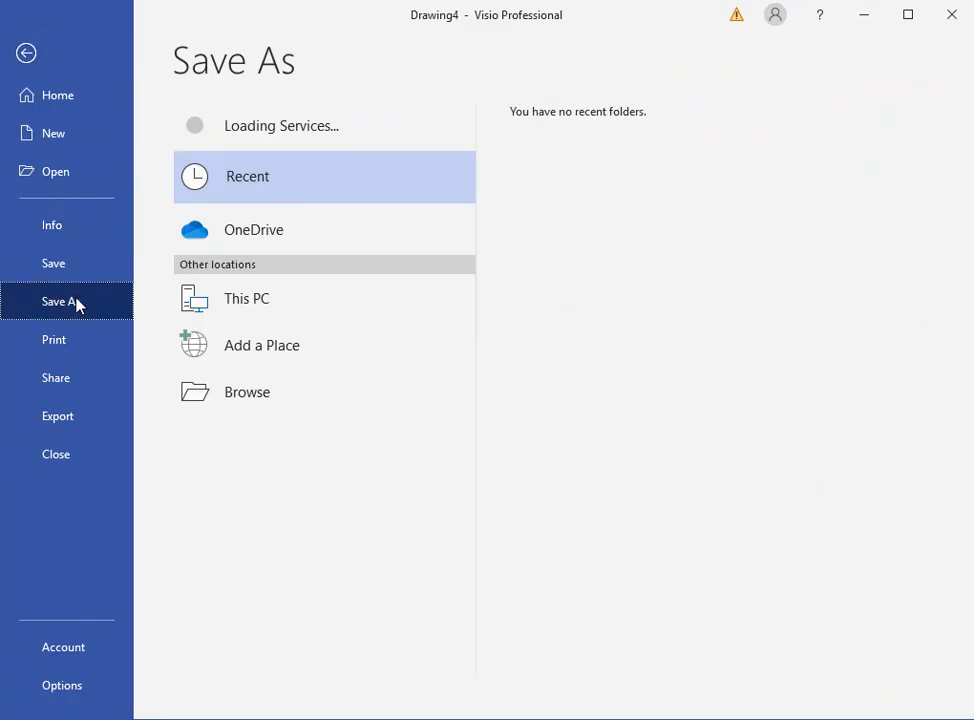